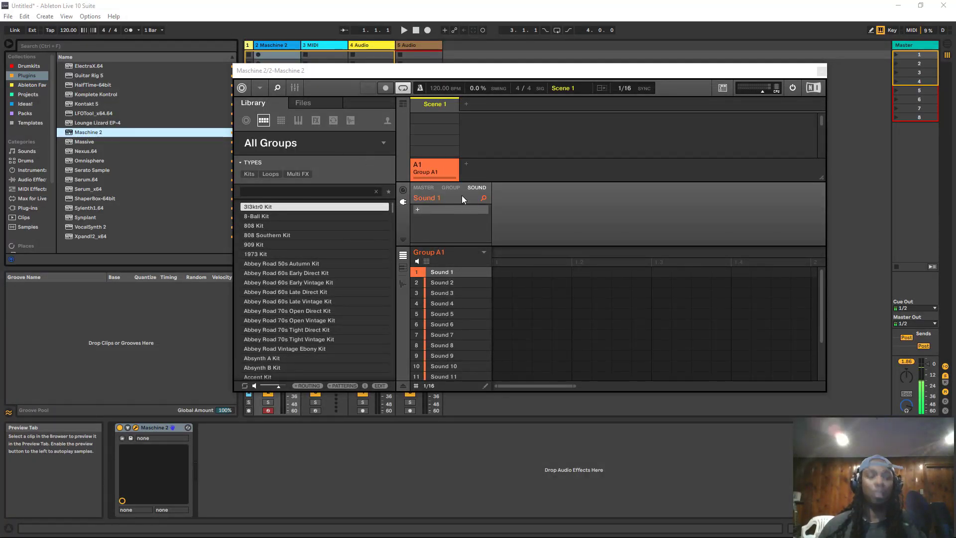
# - Bring up Maschine's sound mixer (Ctrl+M) and scroll back to Sound 1
pyautogui.click(494, 73)
pyautogui.hotkey('ctrl', 'm')
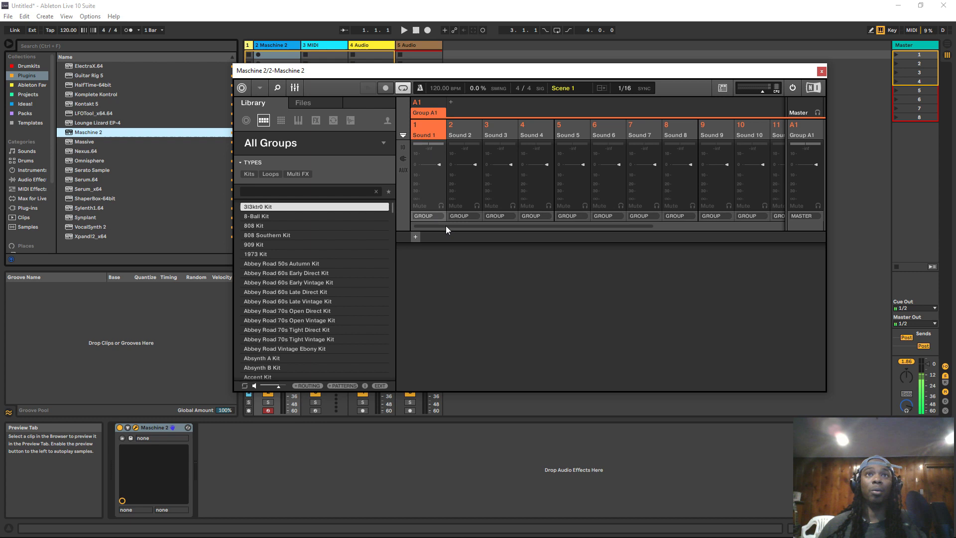
pyautogui.moveTo(446, 226); pyautogui.dragTo(784, 169)
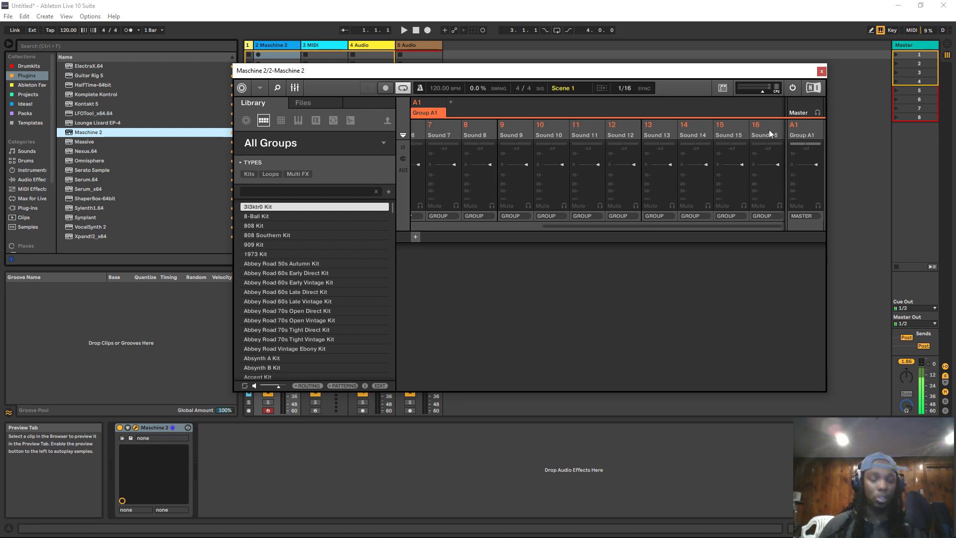
pyautogui.hscroll(-5, 769, 130)
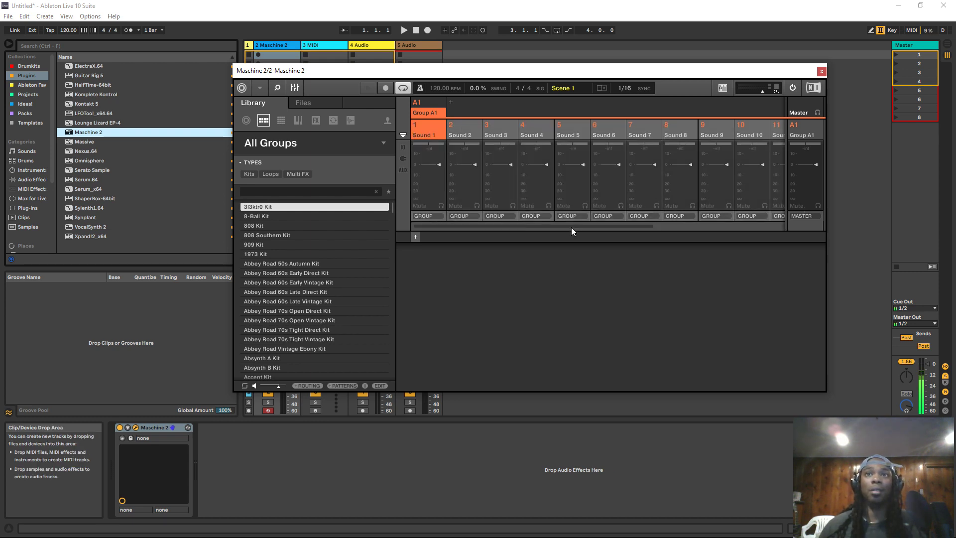
# - Reveal the IO rows and route every sound's MIDI output and MIDI input to Host
pyautogui.click(402, 147)
pyautogui.click(417, 249)
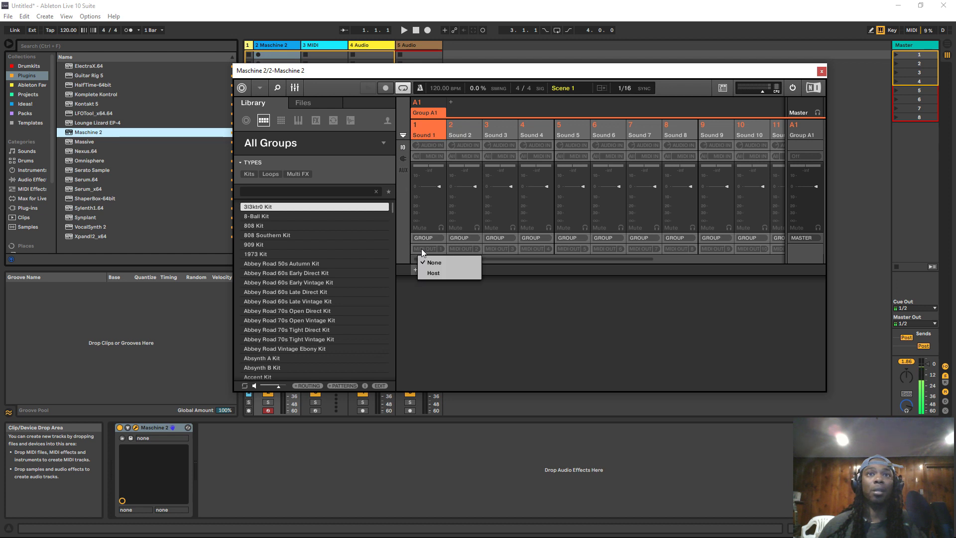
pyautogui.click(451, 272)
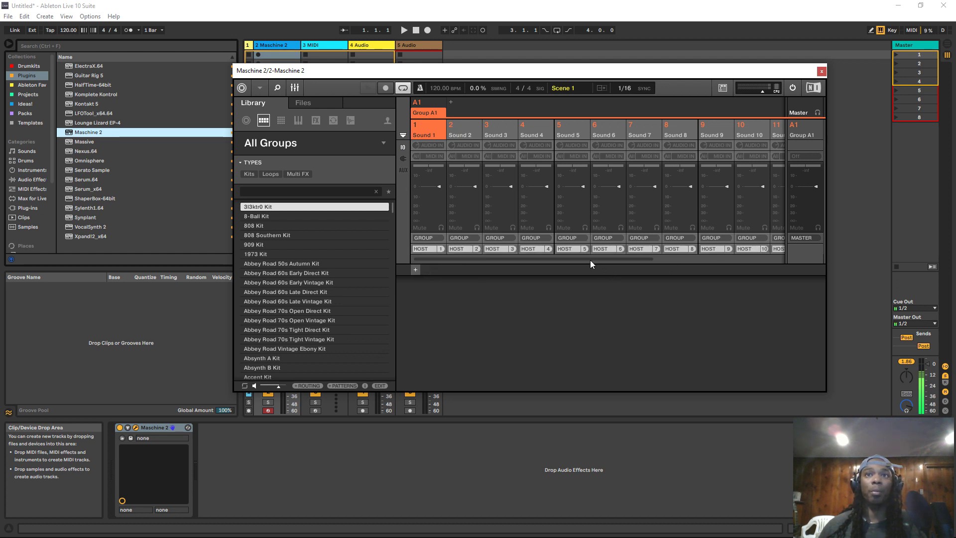
pyautogui.moveTo(583, 261); pyautogui.dragTo(485, 254)
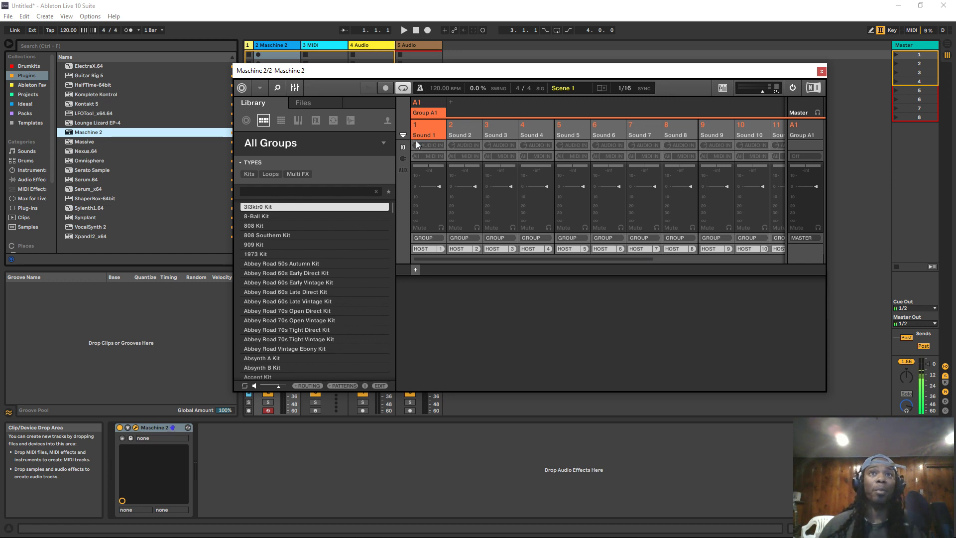
pyautogui.moveTo(432, 261)
pyautogui.mouseDown()
pyautogui.moveTo(490, 267)
pyautogui.moveTo(428, 260)
pyautogui.mouseUp()
pyautogui.click(424, 249)
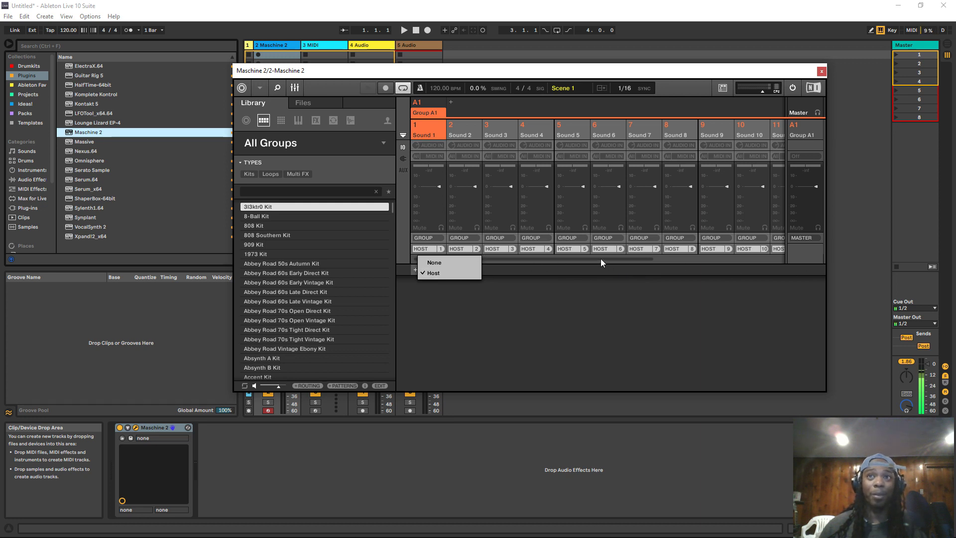
pyautogui.click(601, 272)
pyautogui.click(432, 157)
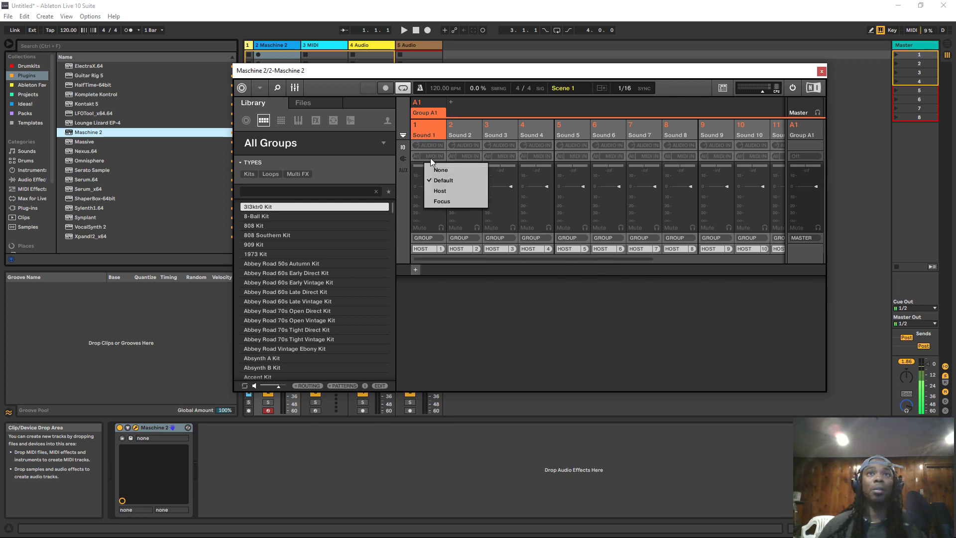
pyautogui.click(435, 193)
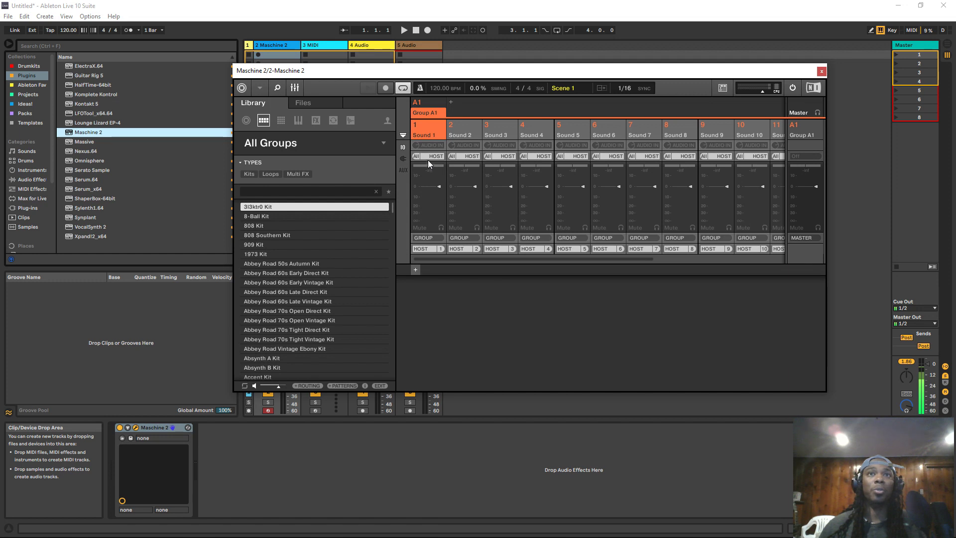
# - Assign Sounds 1–7 to MIDI channels 1–7
pyautogui.click(435, 130)
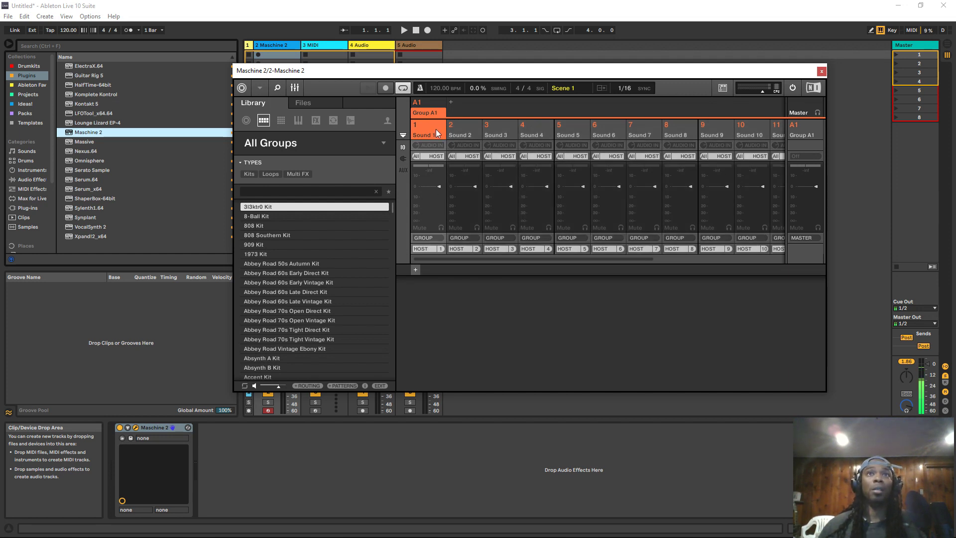
pyautogui.click(417, 155)
pyautogui.click(423, 172)
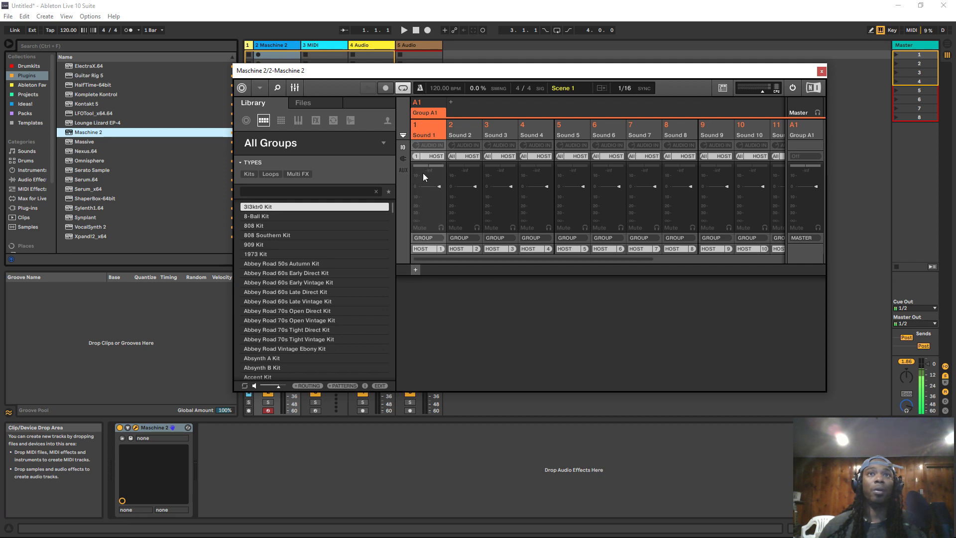
pyautogui.click(451, 157)
pyautogui.click(464, 192)
pyautogui.click(490, 157)
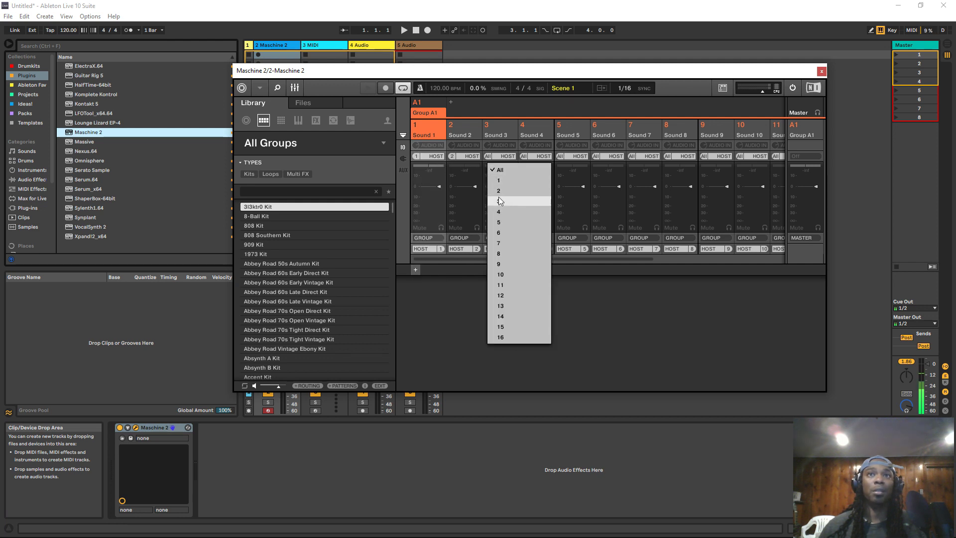
pyautogui.click(504, 202)
pyautogui.click(525, 159)
pyautogui.click(538, 212)
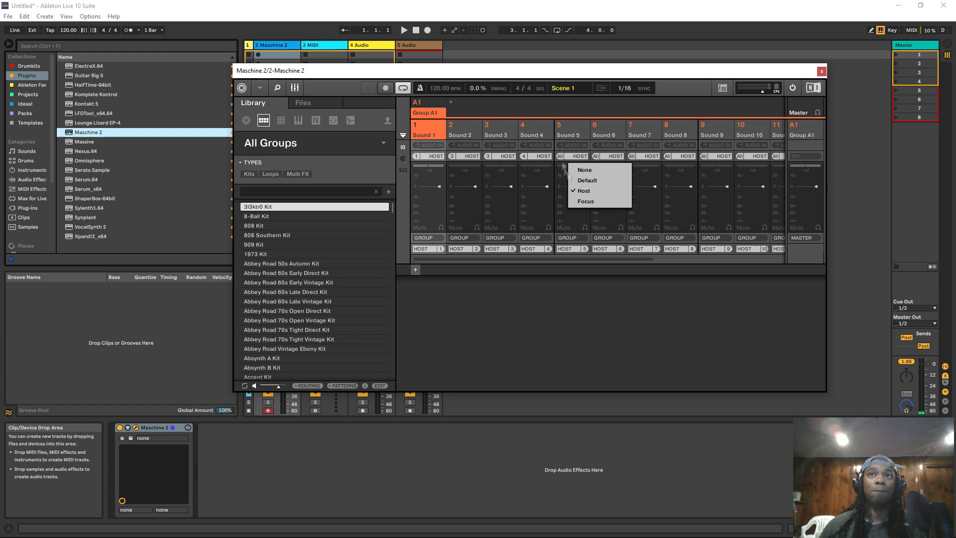
pyautogui.click(560, 156)
pyautogui.click(572, 222)
pyautogui.click(596, 156)
pyautogui.click(606, 233)
pyautogui.click(631, 157)
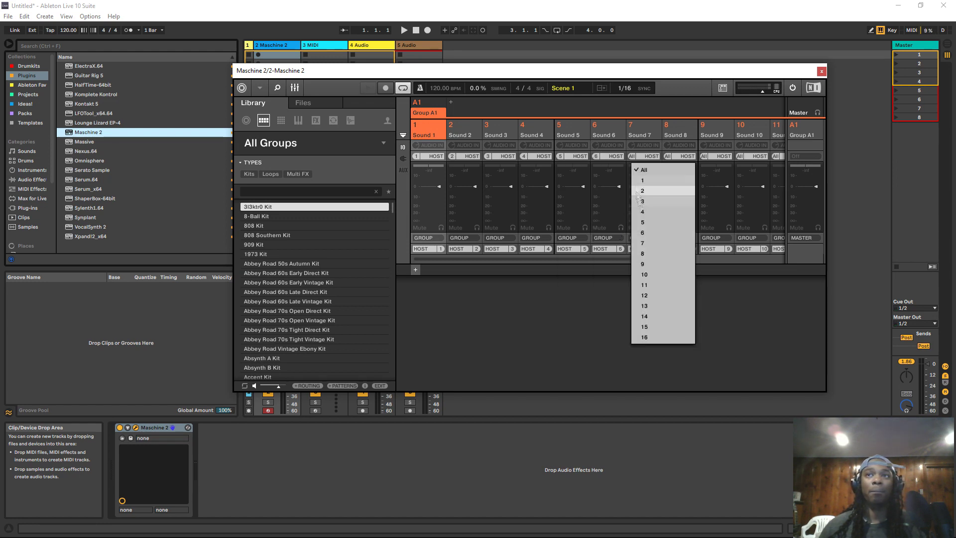
pyautogui.click(642, 242)
# - Assign Sounds 8–11 to MIDI channels 8–11
pyautogui.hscroll(3, 643, 224)
pyautogui.click(574, 156)
pyautogui.click(585, 253)
pyautogui.click(610, 157)
pyautogui.click(631, 264)
pyautogui.click(647, 156)
pyautogui.click(657, 274)
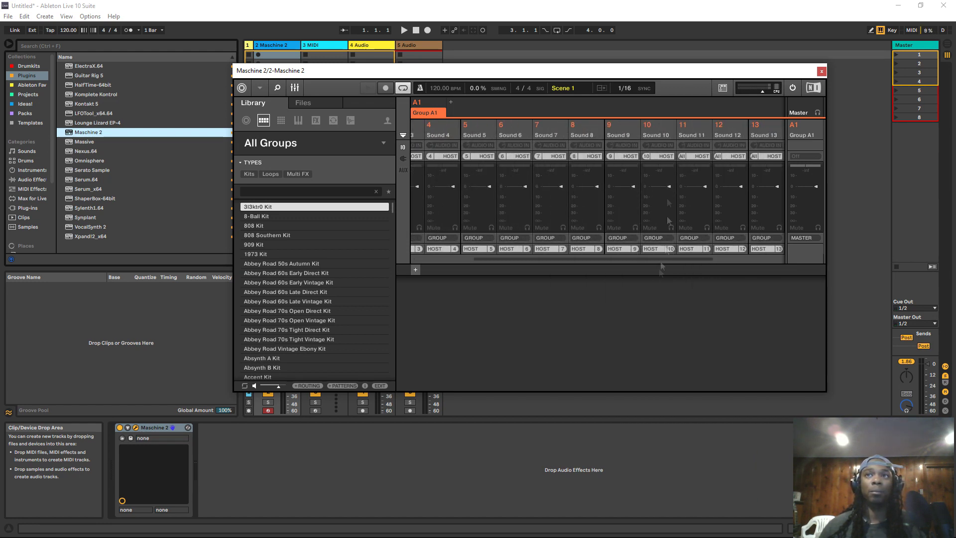
pyautogui.click(682, 156)
pyautogui.click(693, 284)
# - Assign Sounds 12–15 to MIDI channels 12–15, then start on Sound 16
pyautogui.hscroll(3, 693, 279)
pyautogui.click(611, 157)
pyautogui.click(635, 295)
pyautogui.click(647, 156)
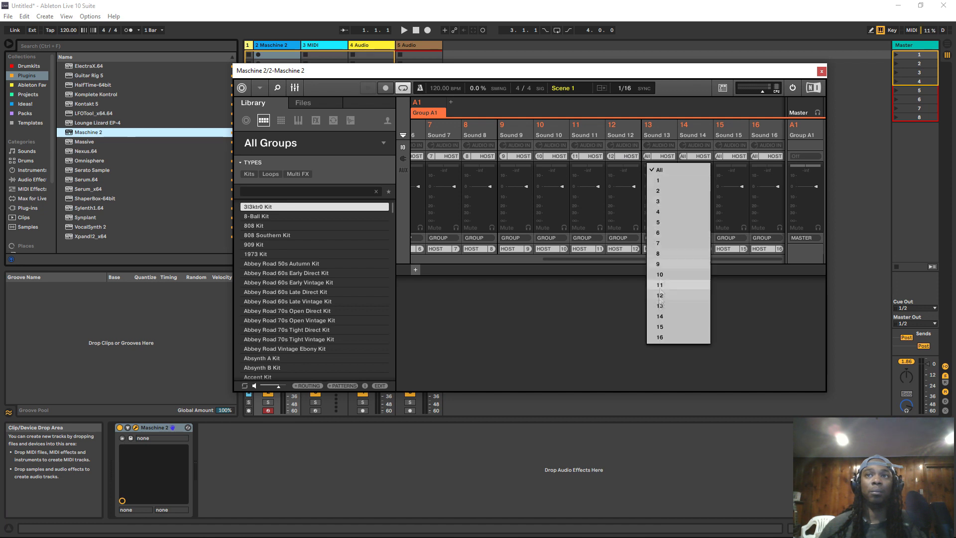
pyautogui.click(658, 306)
pyautogui.click(683, 157)
pyautogui.click(693, 316)
pyautogui.click(719, 156)
pyautogui.click(729, 327)
pyautogui.click(755, 157)
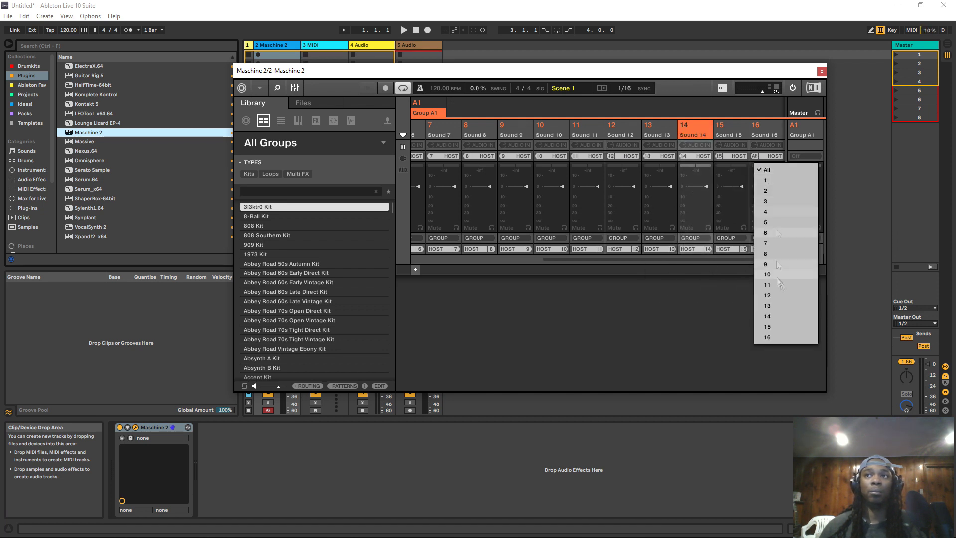
# - Put Sound 16 on MIDI channel 16, then send Sounds 1–3 audio to Ext. 1–3
pyautogui.click(765, 337)
pyautogui.hscroll(-5, 420, 235)
pyautogui.click(423, 238)
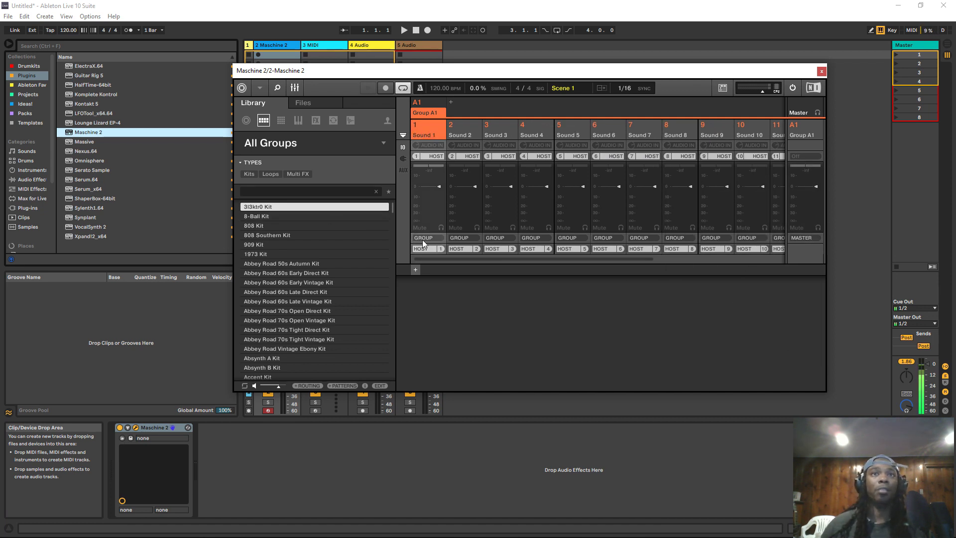
pyautogui.click(423, 238)
pyautogui.click(483, 227)
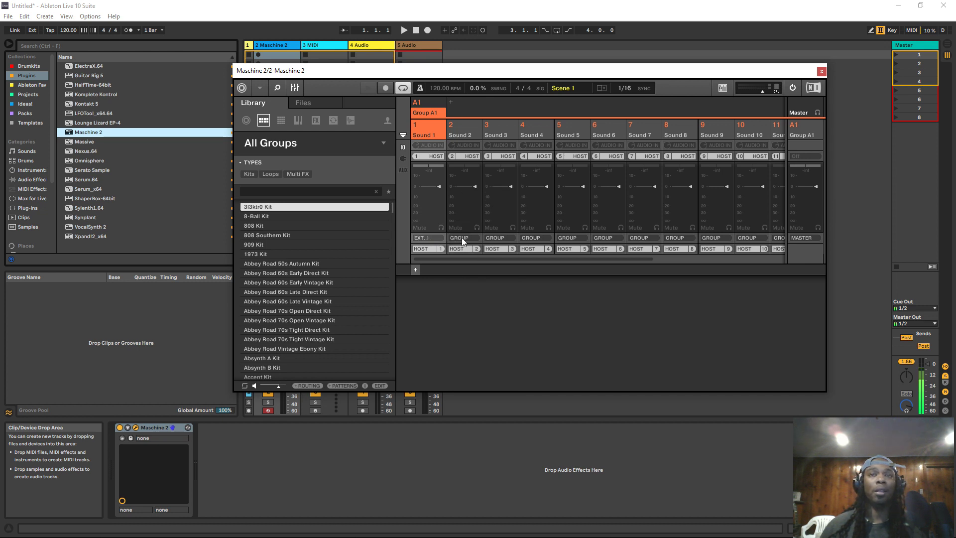
pyautogui.click(462, 238)
pyautogui.click(500, 234)
pyautogui.click(500, 238)
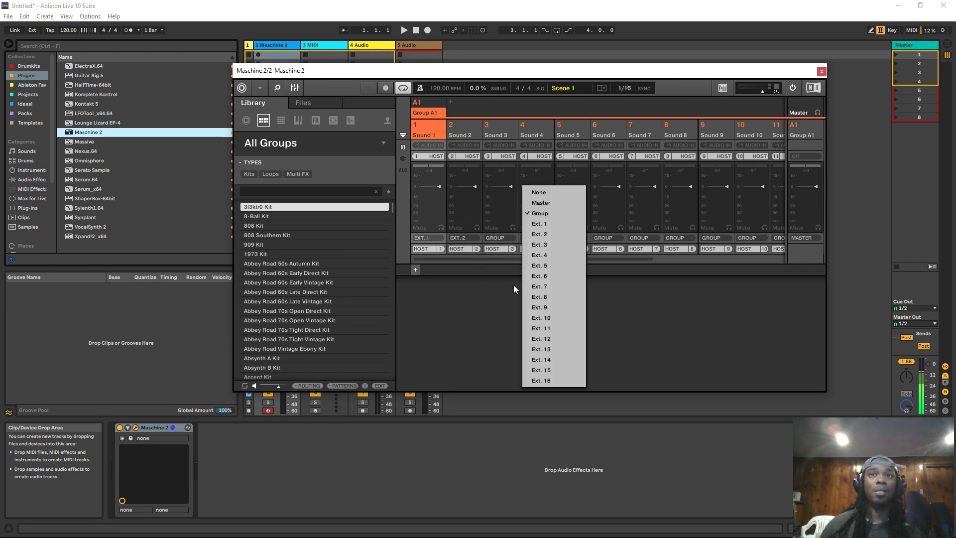
pyautogui.click(552, 246)
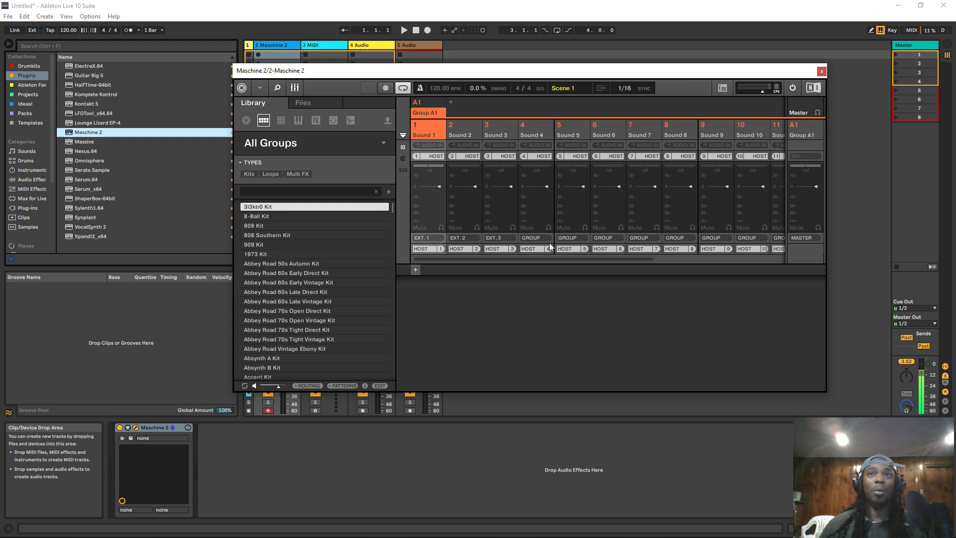
# - Send Sounds 4–9 audio to outputs Ext. 4–9
pyautogui.click(567, 238)
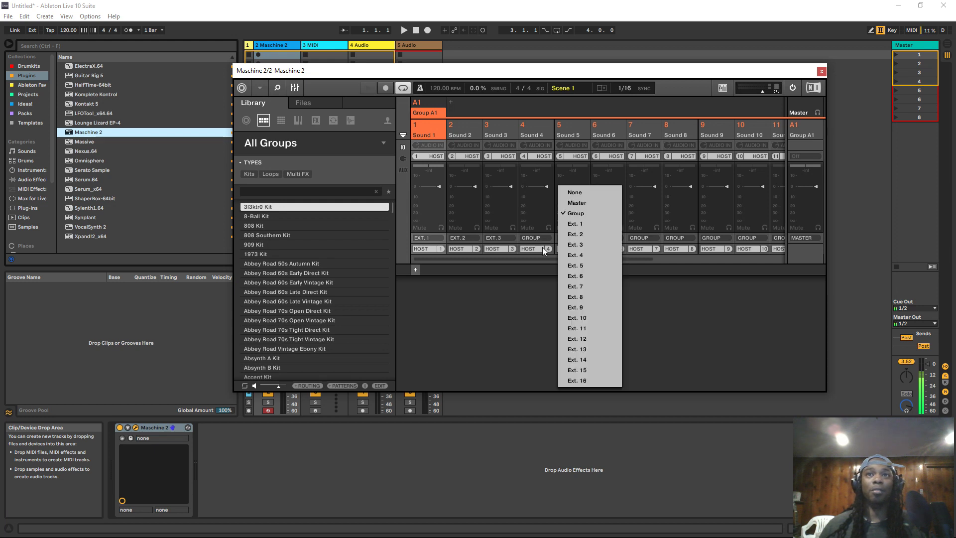
pyautogui.click(575, 254)
pyautogui.click(566, 238)
pyautogui.click(611, 265)
pyautogui.click(602, 237)
pyautogui.click(647, 276)
pyautogui.click(638, 237)
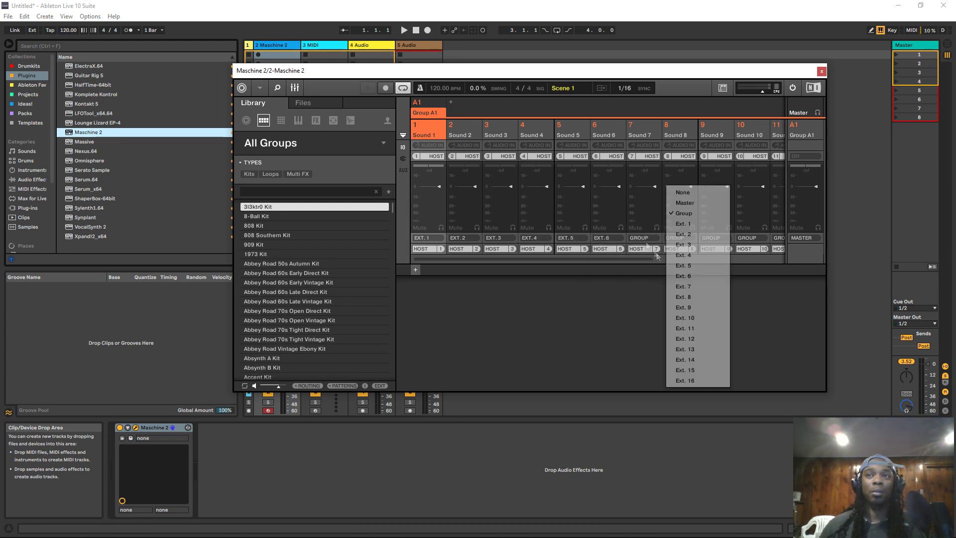
pyautogui.click(683, 286)
pyautogui.click(675, 238)
pyautogui.click(719, 297)
pyautogui.click(711, 237)
pyautogui.click(755, 307)
# - Send Sounds 10–13 audio to outputs Ext. 10–13
pyautogui.click(662, 237)
pyautogui.moveTo(635, 260); pyautogui.dragTo(753, 259)
pyautogui.click(709, 318)
pyautogui.click(699, 238)
pyautogui.click(745, 328)
pyautogui.click(663, 238)
pyautogui.click(709, 338)
pyautogui.click(699, 238)
pyautogui.click(746, 349)
# - Send Sounds 14–16 audio to outputs Ext. 14–16
pyautogui.click(737, 238)
pyautogui.click(692, 360)
pyautogui.click(771, 238)
pyautogui.click(727, 370)
pyautogui.click(769, 239)
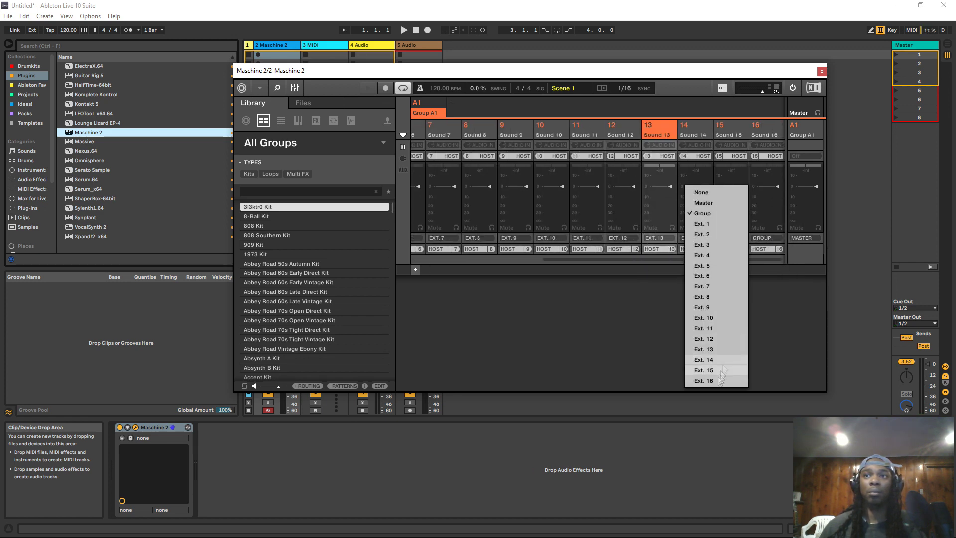
pyautogui.click(712, 381)
pyautogui.moveTo(574, 261); pyautogui.dragTo(477, 187)
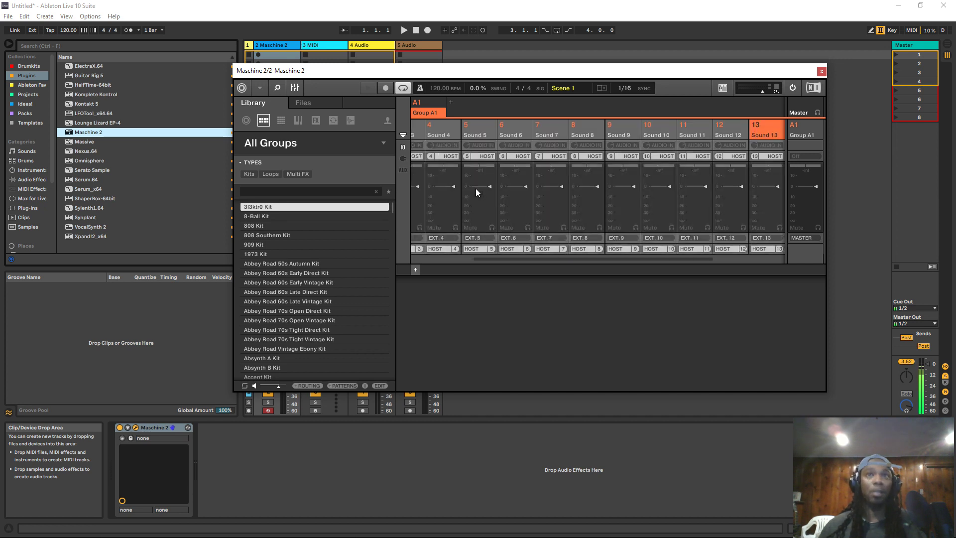
# - Return to Maschine's pattern view, check Sound 13's MIDI input settings, then show its plug-in slots
pyautogui.hotkey('ctrl', 'm')
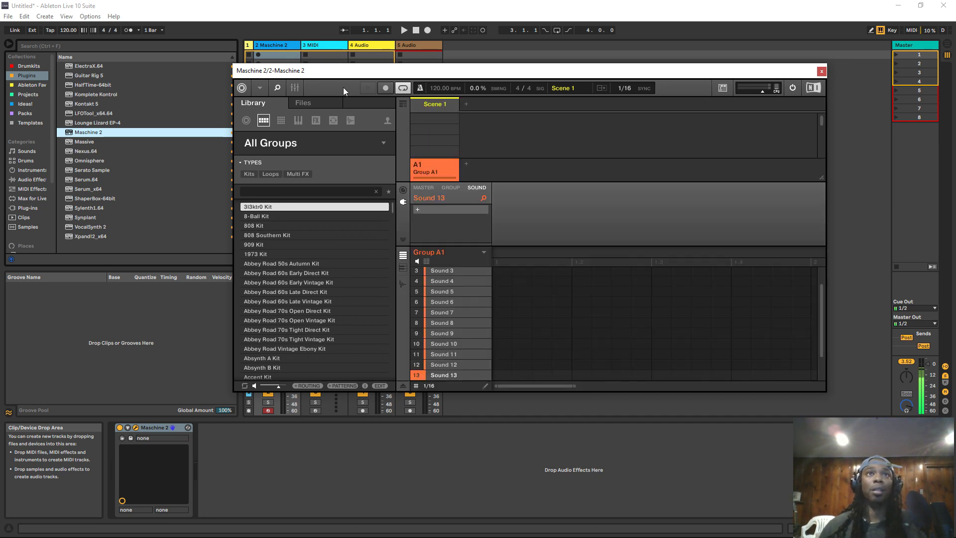
pyautogui.click(401, 191)
pyautogui.click(431, 215)
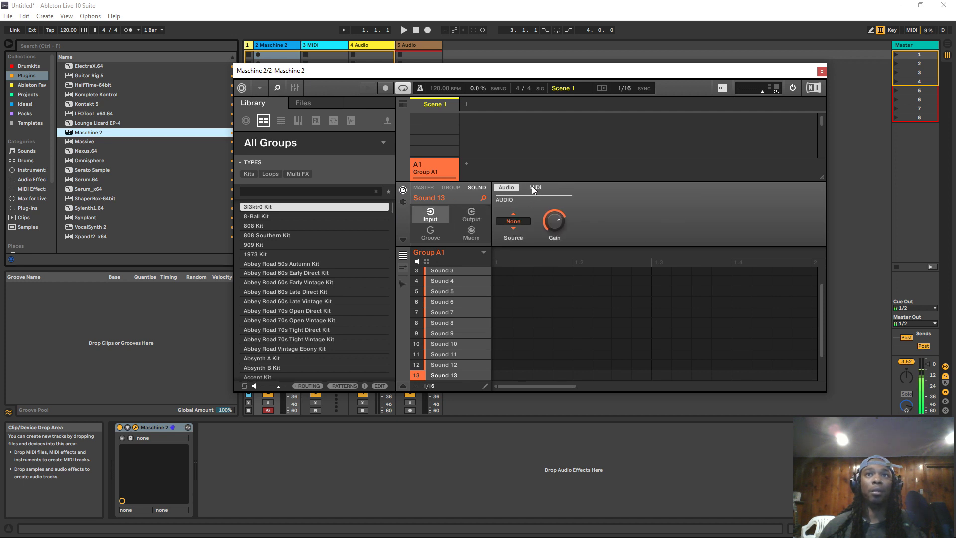
pyautogui.click(534, 187)
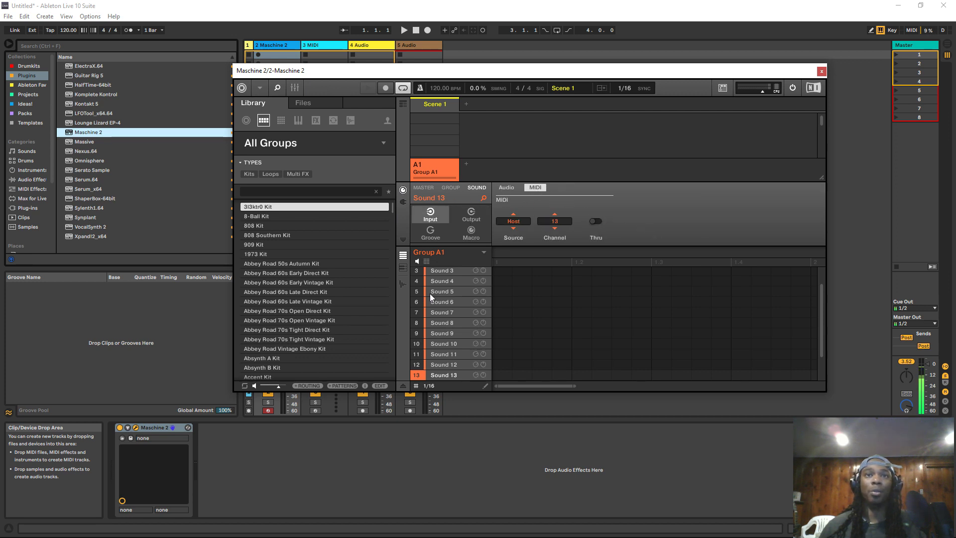
pyautogui.scroll(2, 468, 324)
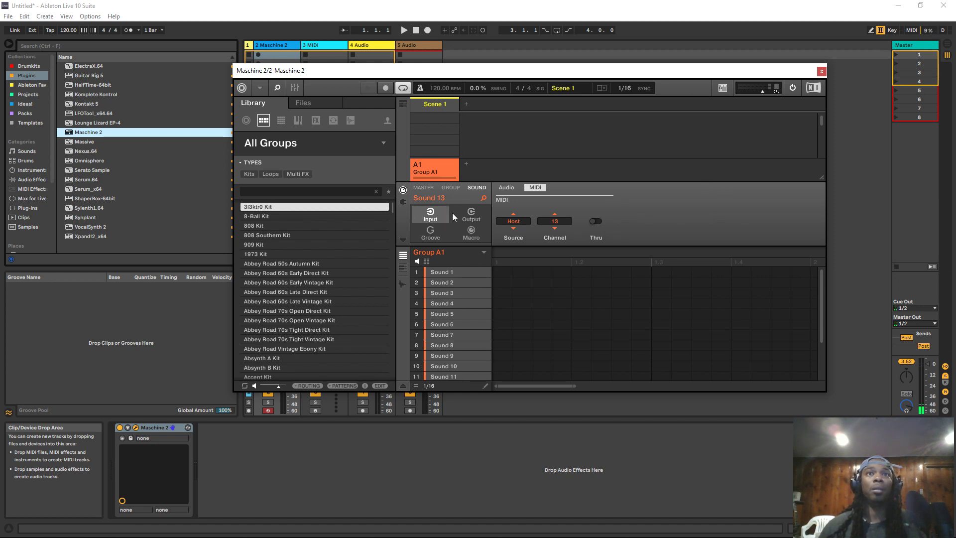
pyautogui.click(404, 202)
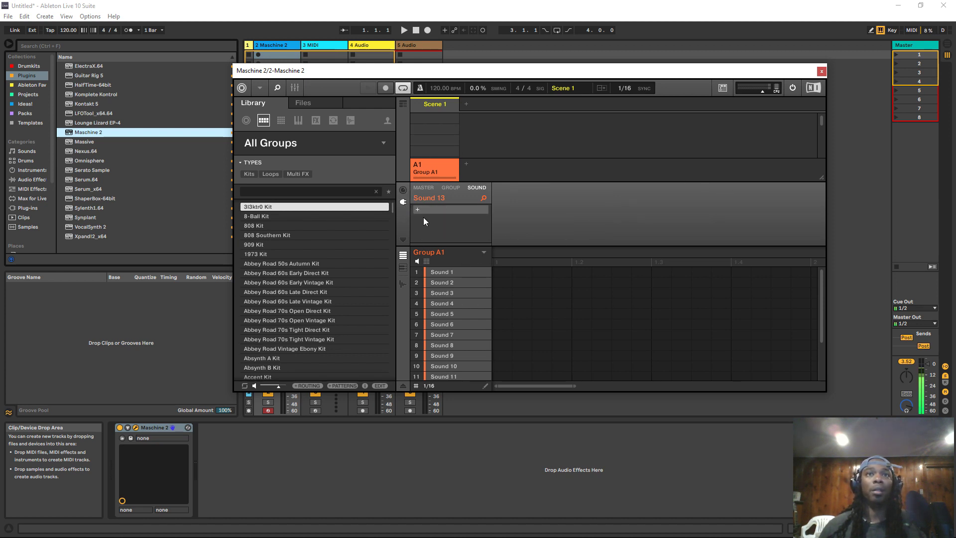
pyautogui.rightClick(452, 254)
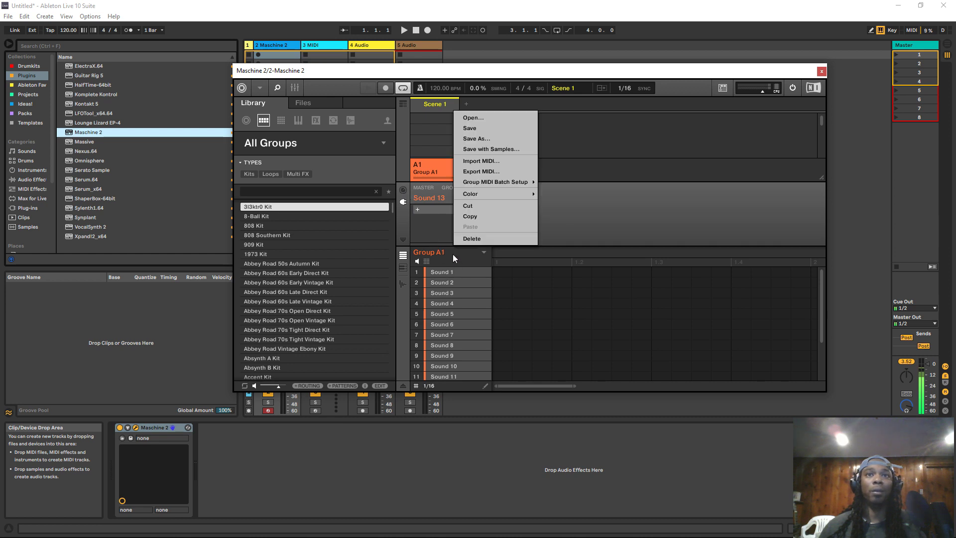
pyautogui.click(480, 141)
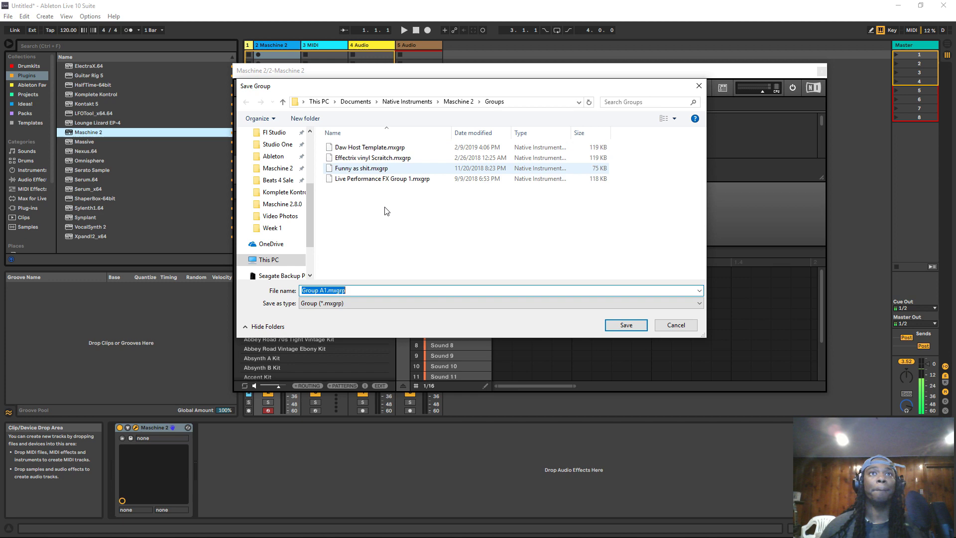
pyautogui.click(664, 326)
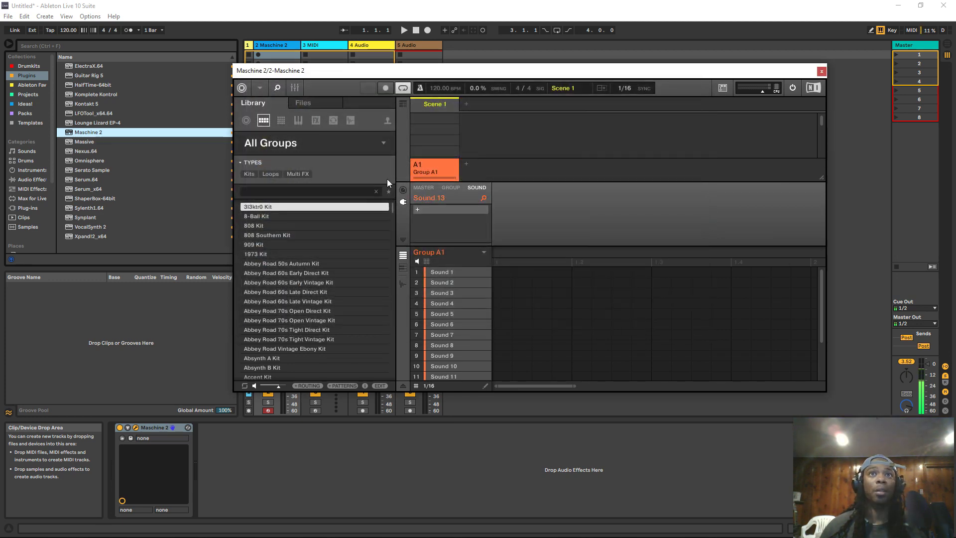
pyautogui.click(260, 88)
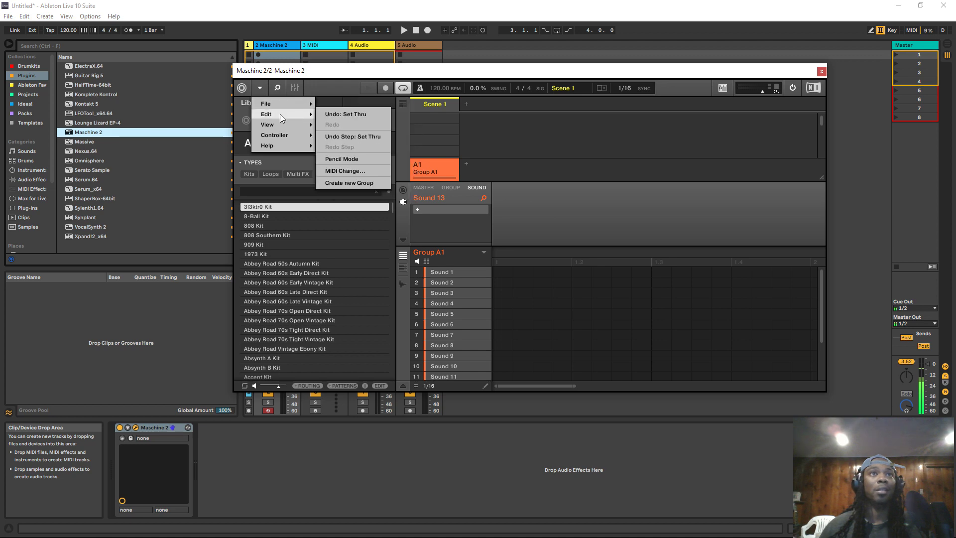
pyautogui.moveTo(279, 103)
pyautogui.click(360, 146)
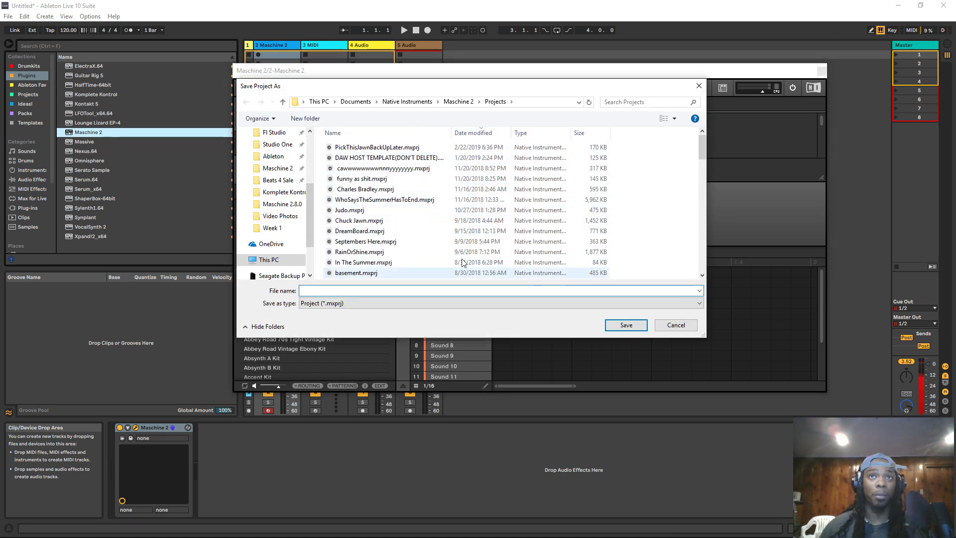
pyautogui.click(674, 326)
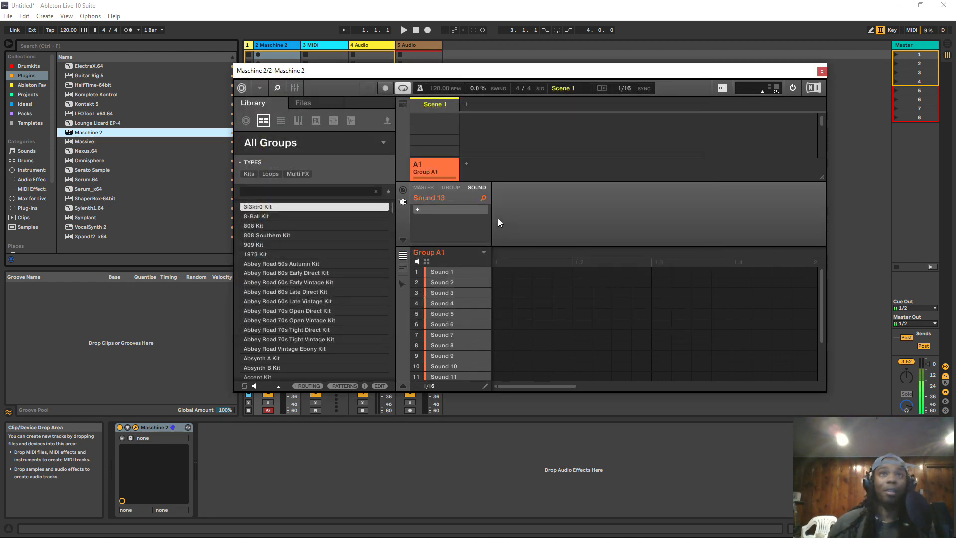
# - Select Sound 1, switch Maschine to its mixer, and close the plugin window
pyautogui.click(453, 273)
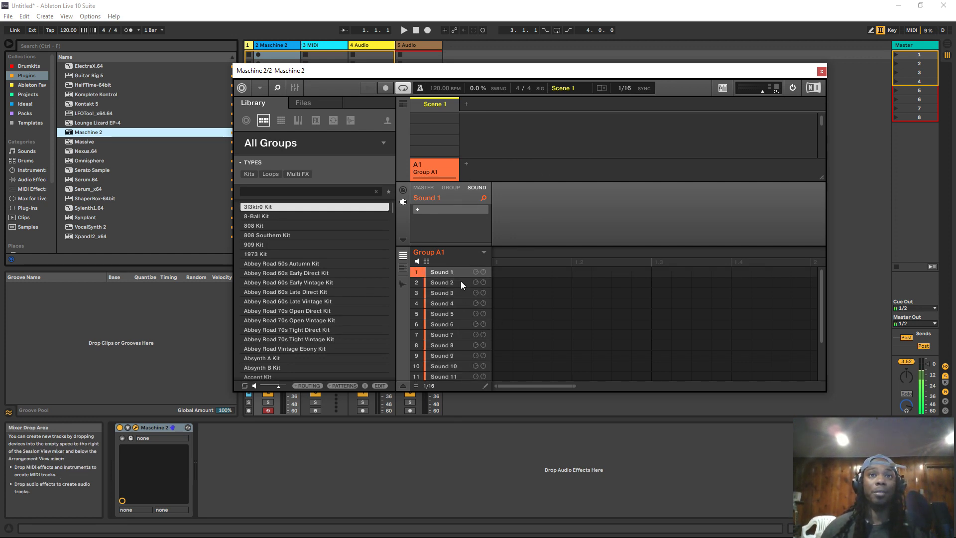
pyautogui.hotkey('ctrl', 'm')
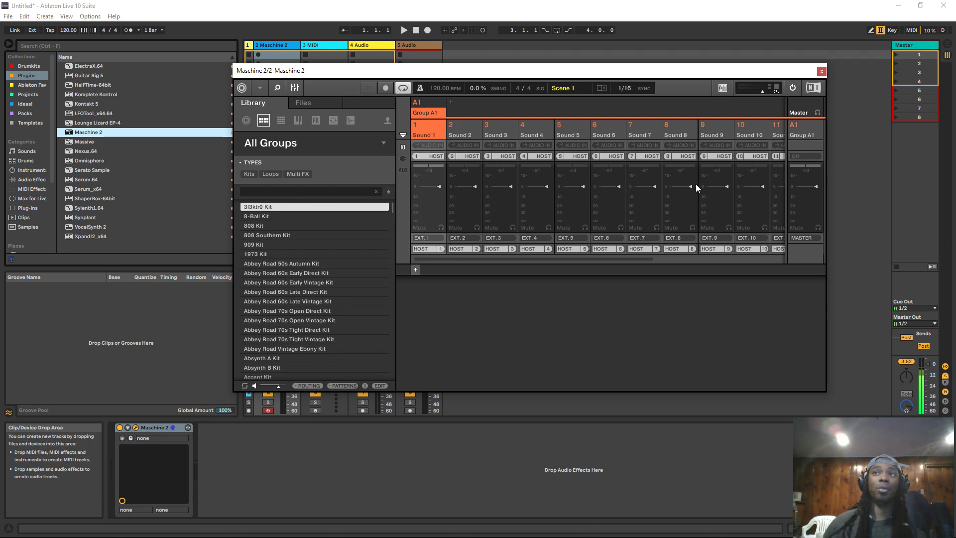
pyautogui.click(821, 71)
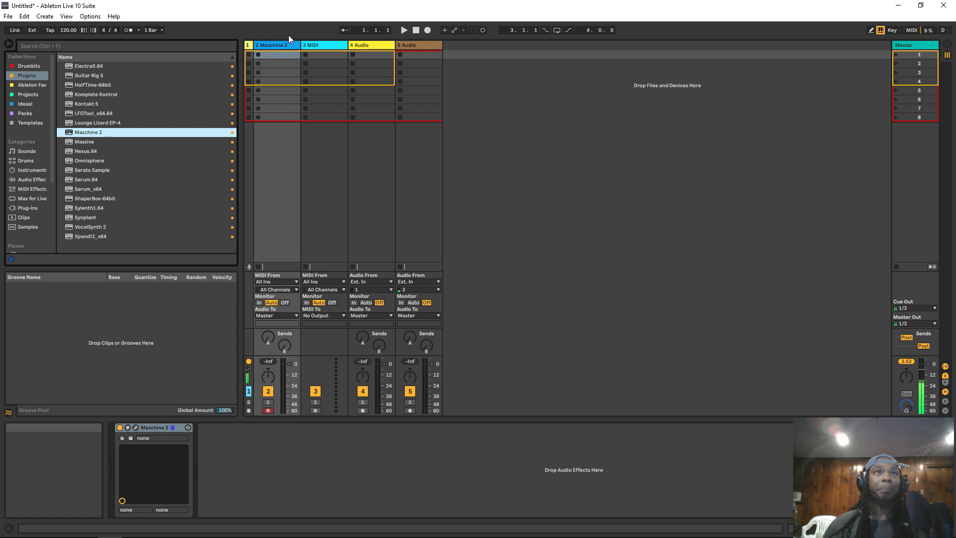
# - Delete the 4 Audio and 5 Audio tracks
pyautogui.click(331, 48)
pyautogui.click(402, 52)
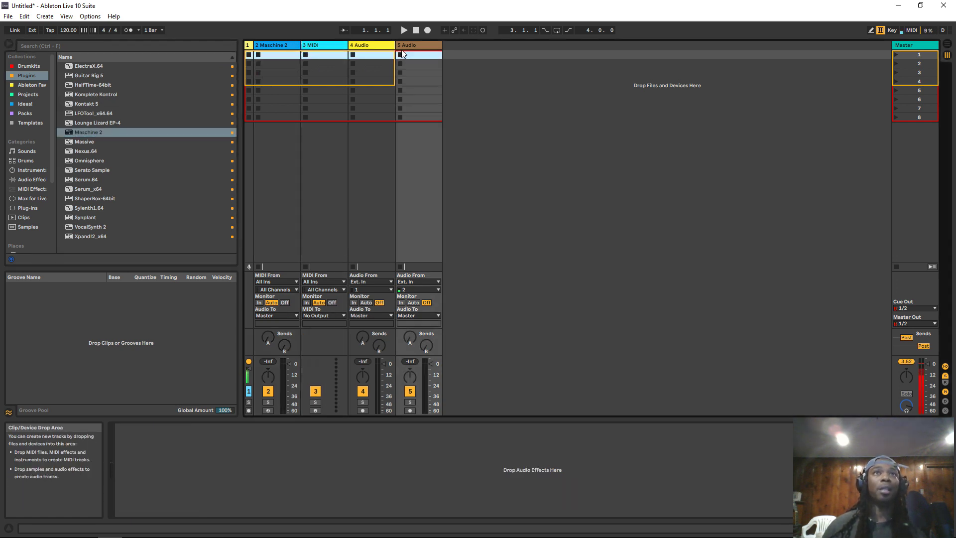
pyautogui.click(353, 49)
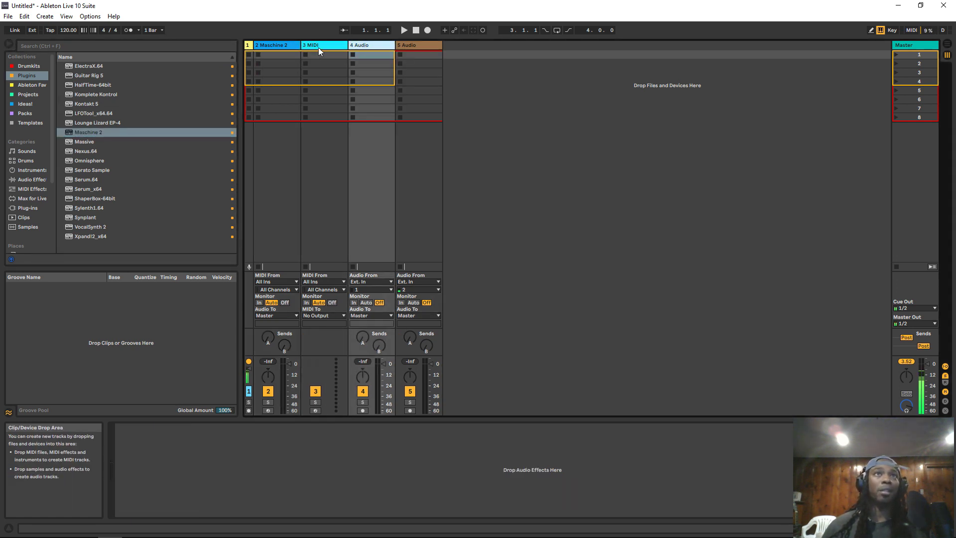
pyautogui.click(318, 47)
pyautogui.click(370, 47)
pyautogui.click(417, 47)
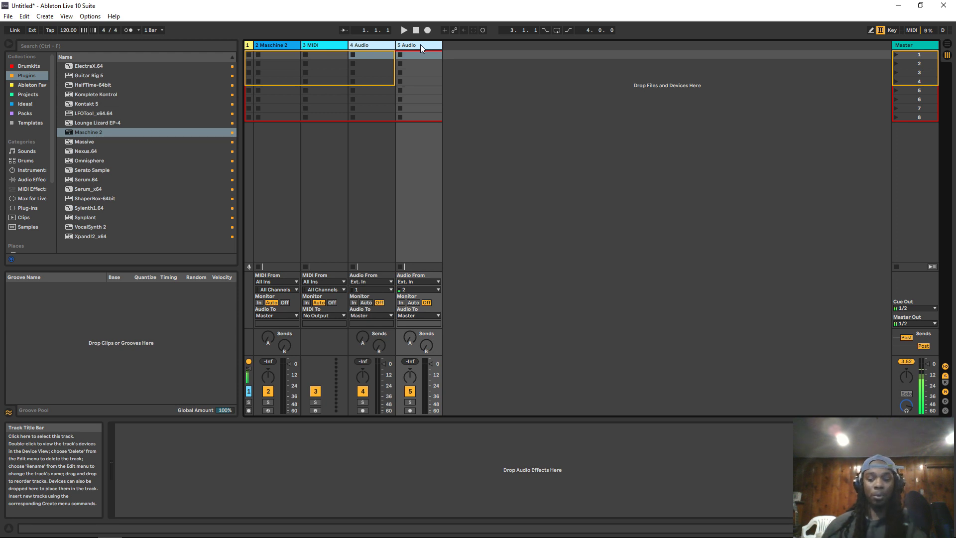
pyautogui.press('Delete')
# - Search the browser for 'external' and load External Instrument onto track 3
pyautogui.hotkey('ctrl', 'f')
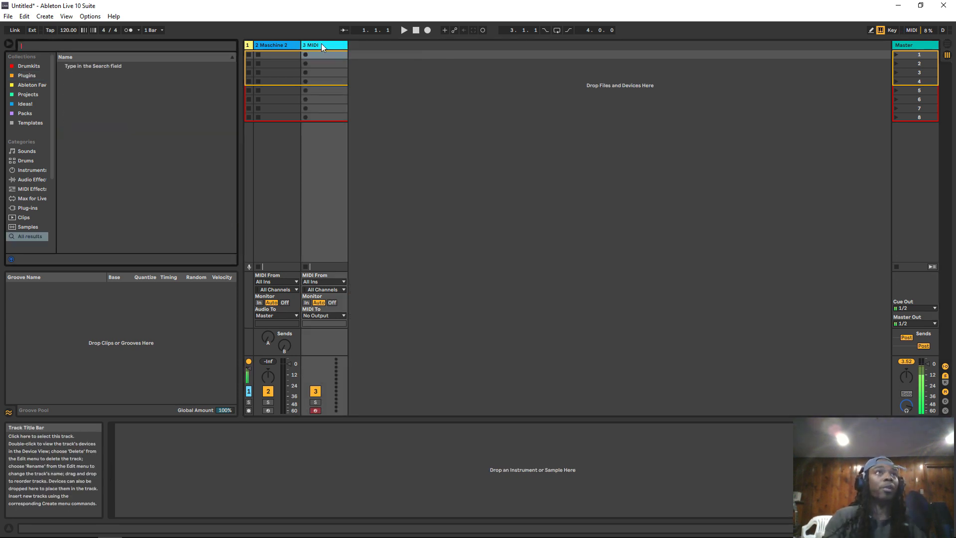
pyautogui.write('external')
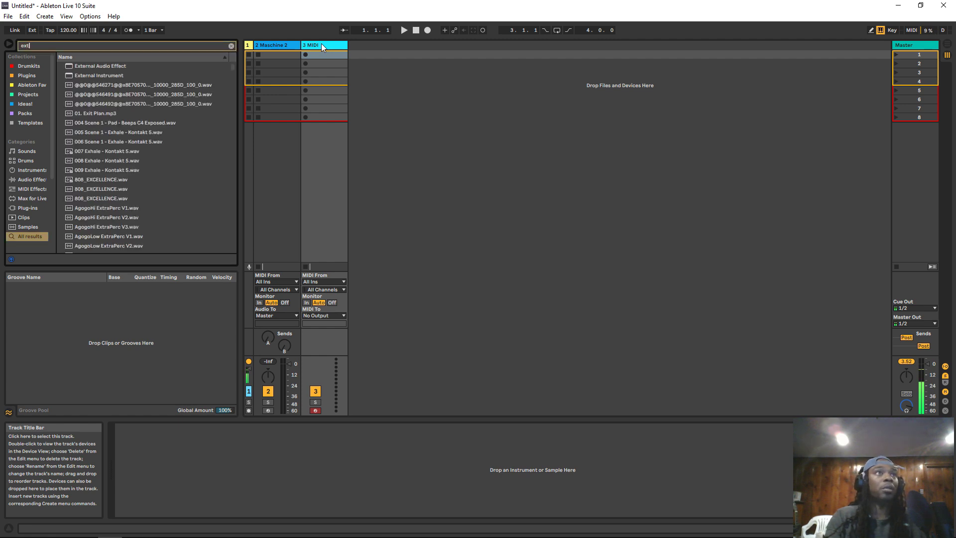
pyautogui.doubleClick(99, 76)
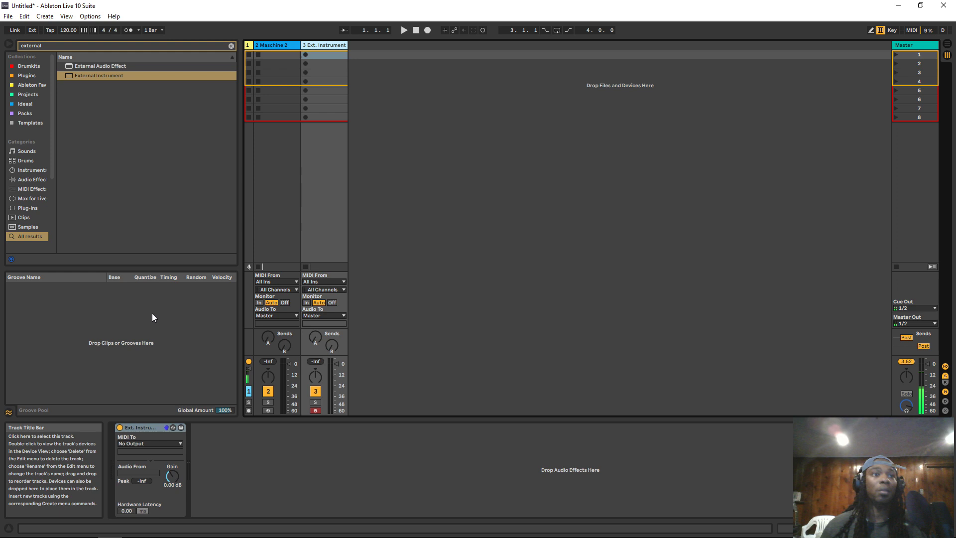
# - Set the External Instrument's MIDI To 2-Maschine 2 and Audio From Maschine Out 2
pyautogui.click(148, 443)
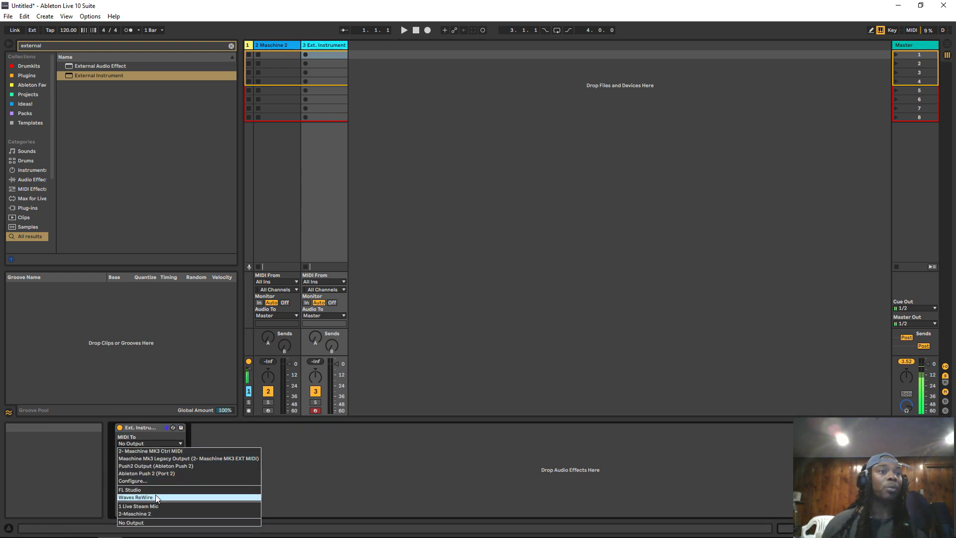
pyautogui.click(162, 513)
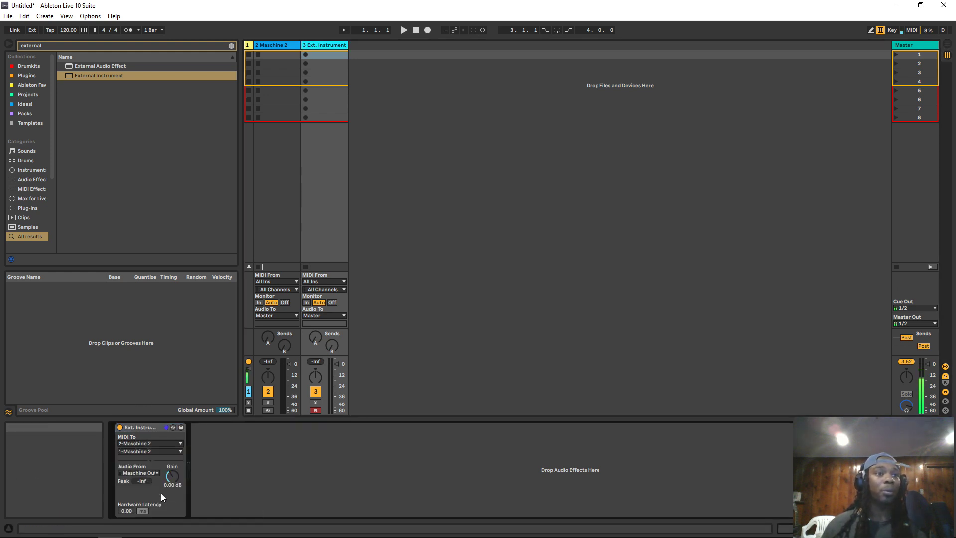
pyautogui.click(149, 452)
pyautogui.click(142, 338)
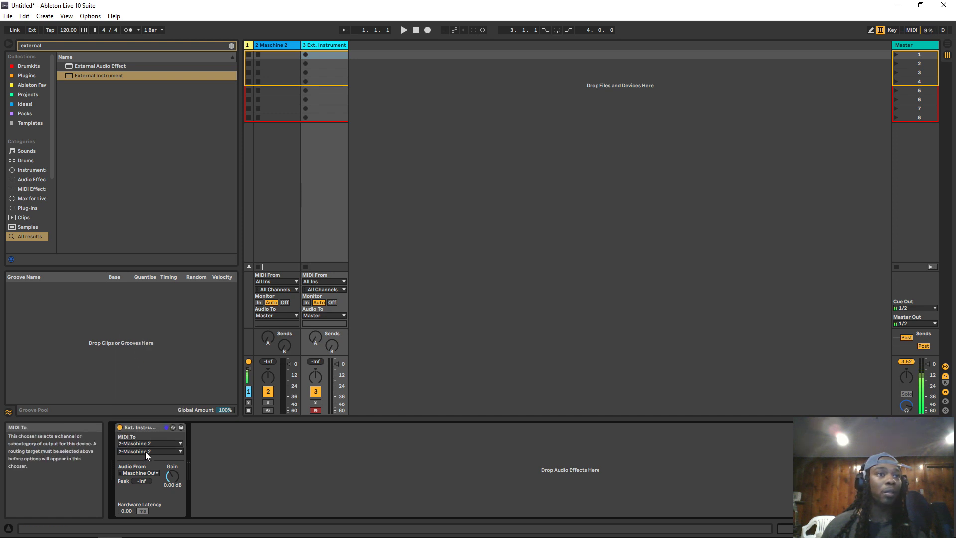
pyautogui.click(146, 473)
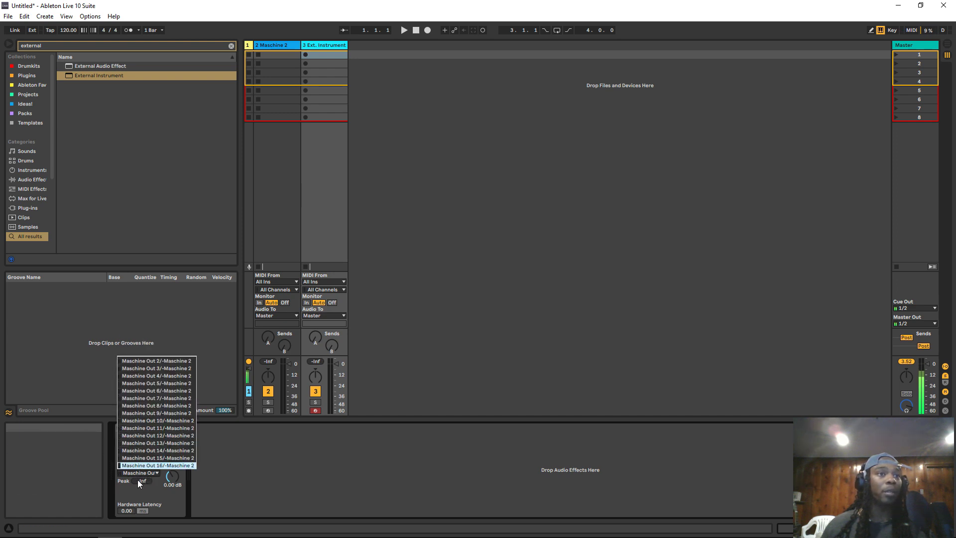
pyautogui.click(226, 458)
pyautogui.click(150, 472)
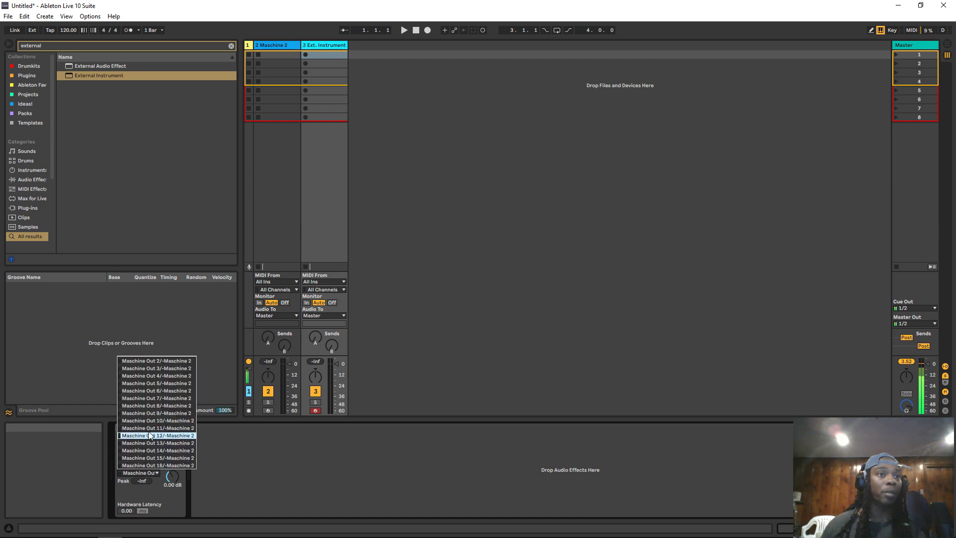
pyautogui.click(162, 361)
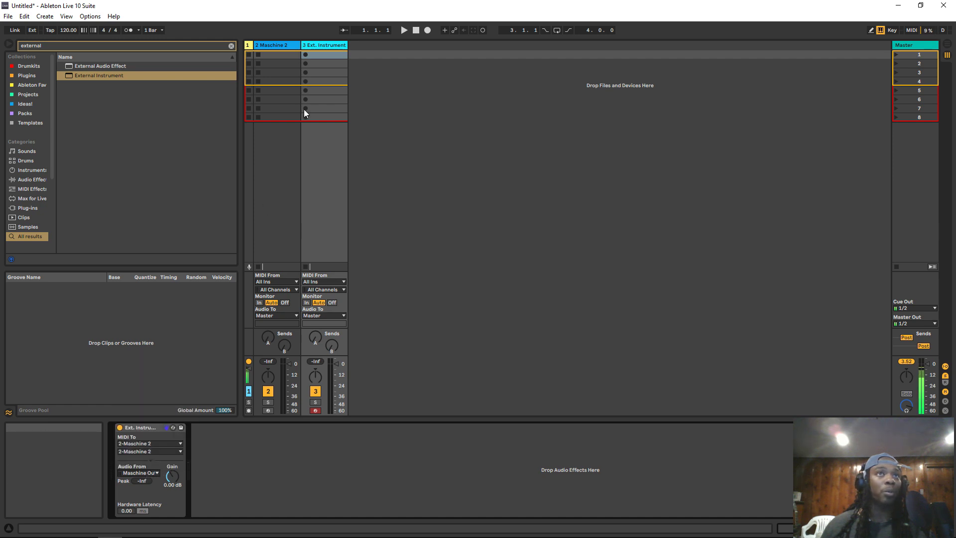
pyautogui.click(280, 55)
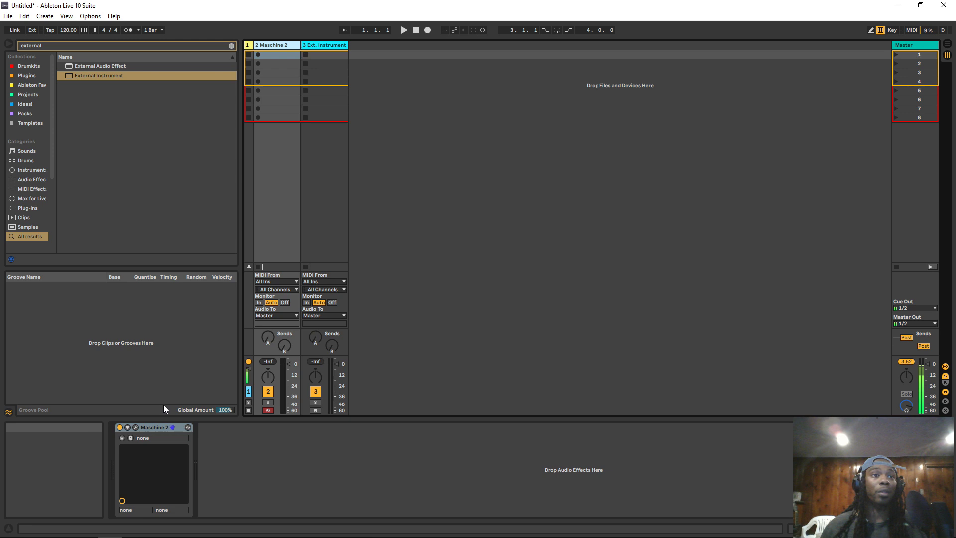
pyautogui.click(336, 46)
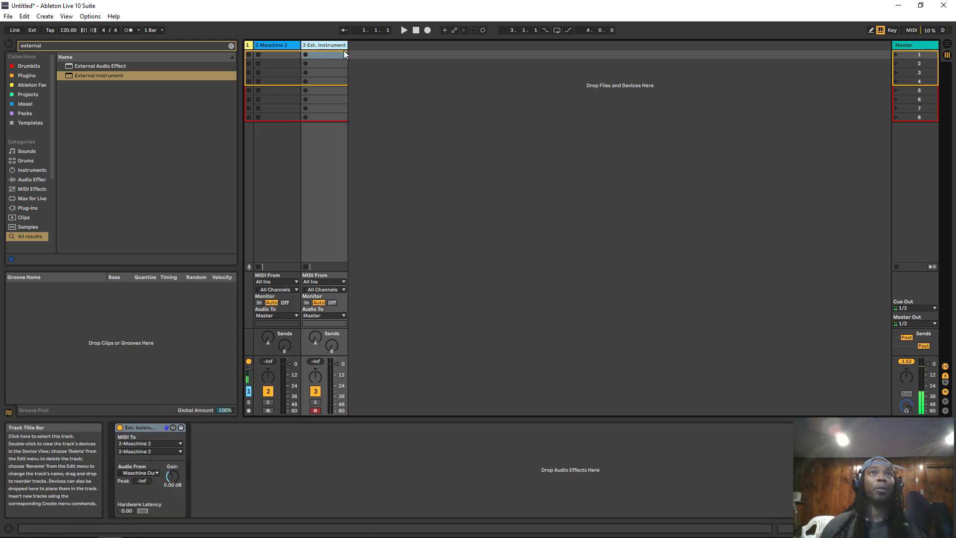
# - Duplicate the Ext. Instrument track, setting MIDI To 3-Maschine 2 and audio from the first Maschine output
pyautogui.hotkey('ctrl', 'd')
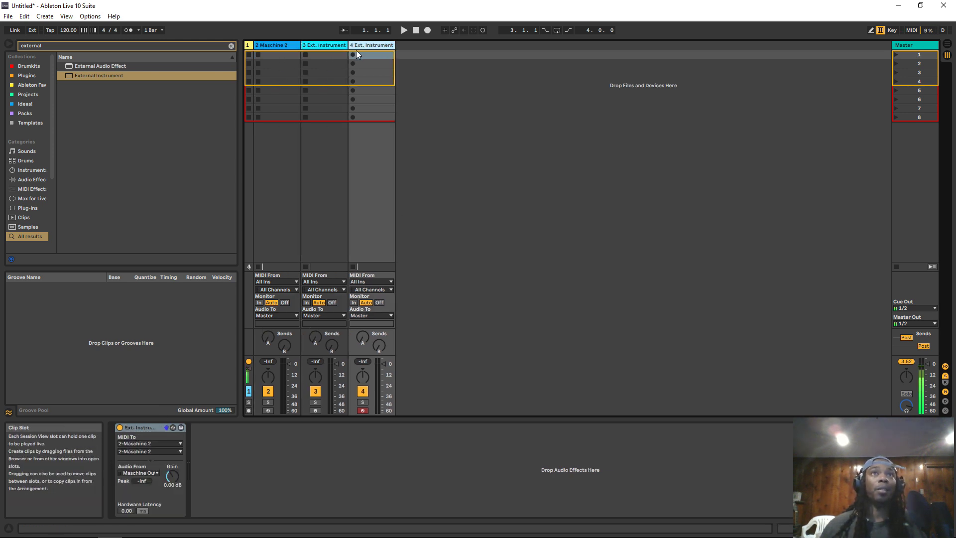
pyautogui.click(153, 443)
pyautogui.click(270, 446)
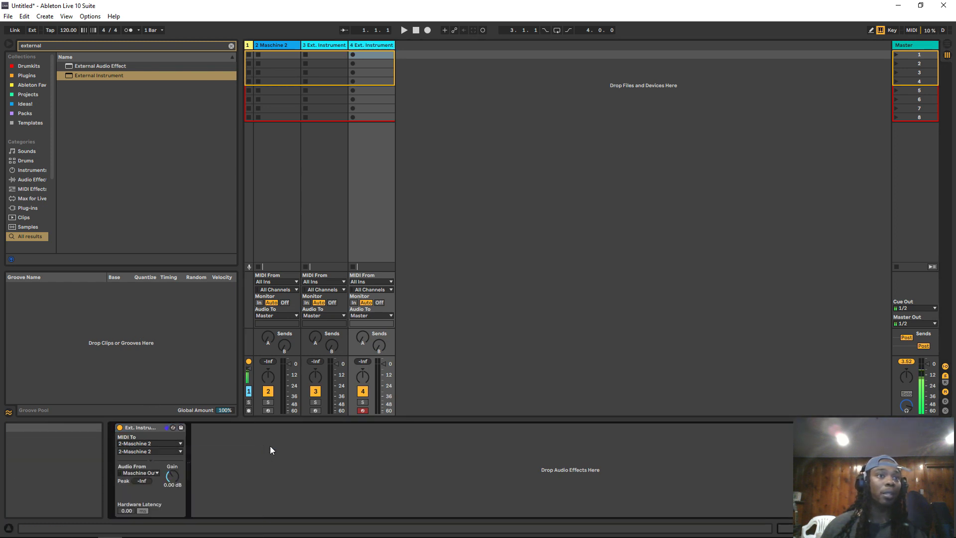
pyautogui.click(133, 452)
pyautogui.click(169, 452)
pyautogui.click(154, 451)
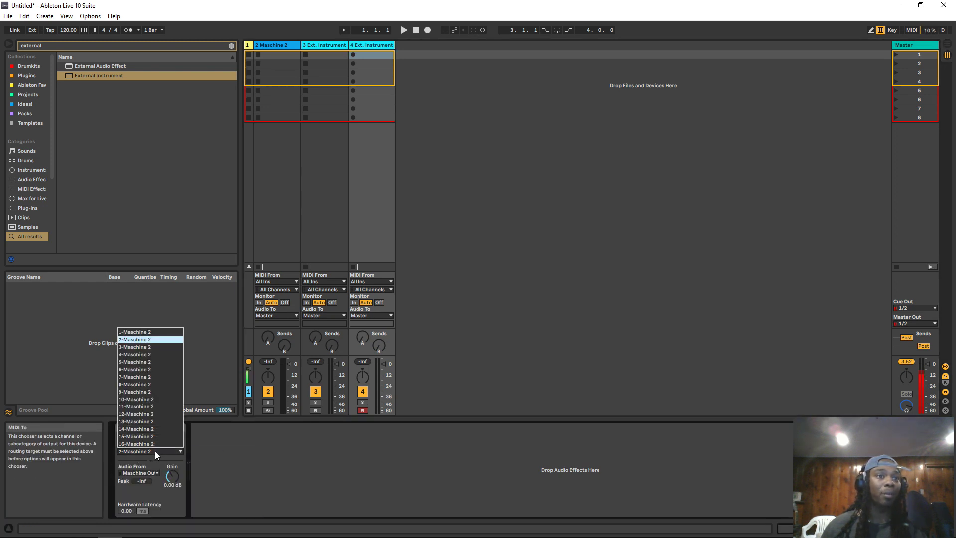
pyautogui.click(135, 347)
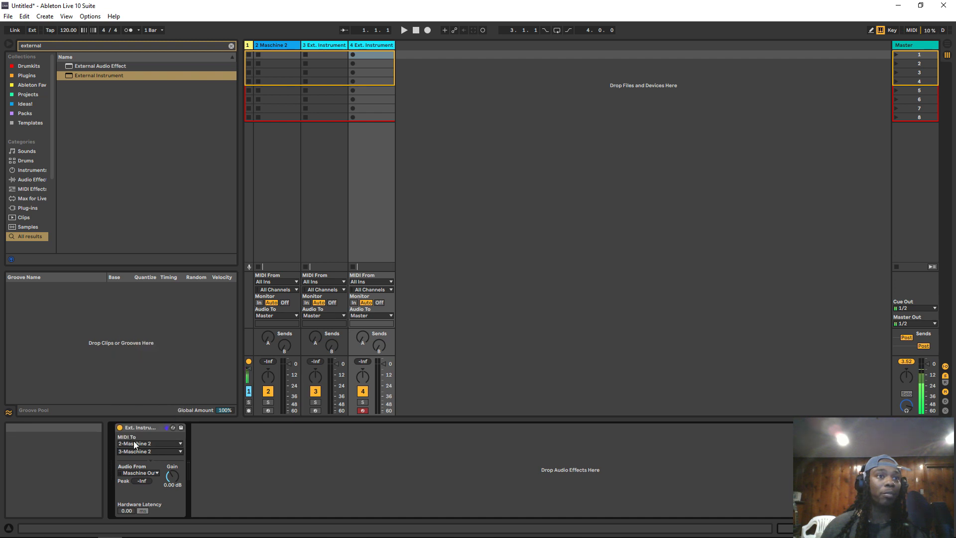
pyautogui.click(130, 475)
pyautogui.click(152, 375)
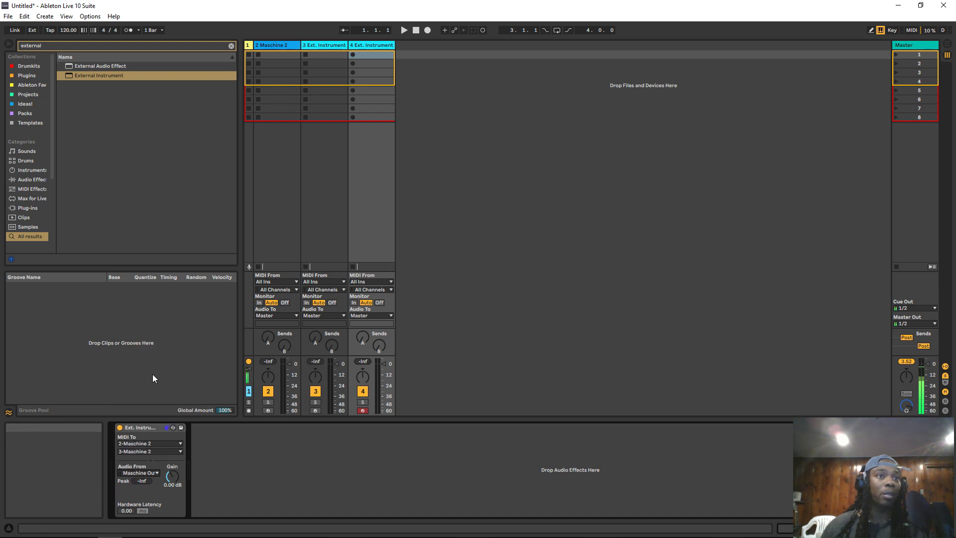
pyautogui.click(139, 472)
pyautogui.click(173, 358)
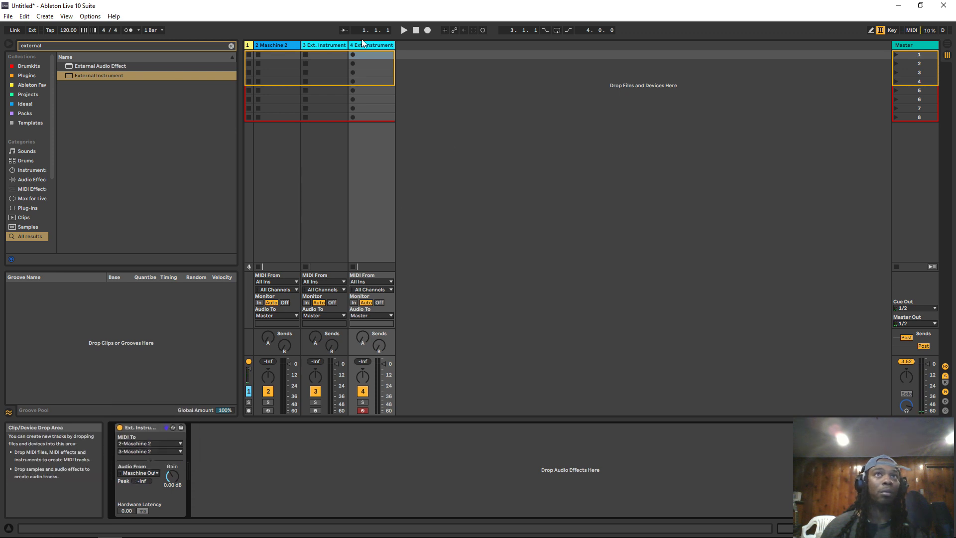
# - Add track 5 on MIDI channel 4 with its matching Maschine output, then duplicate it as track 6
pyautogui.hotkey('ctrl', 'd')
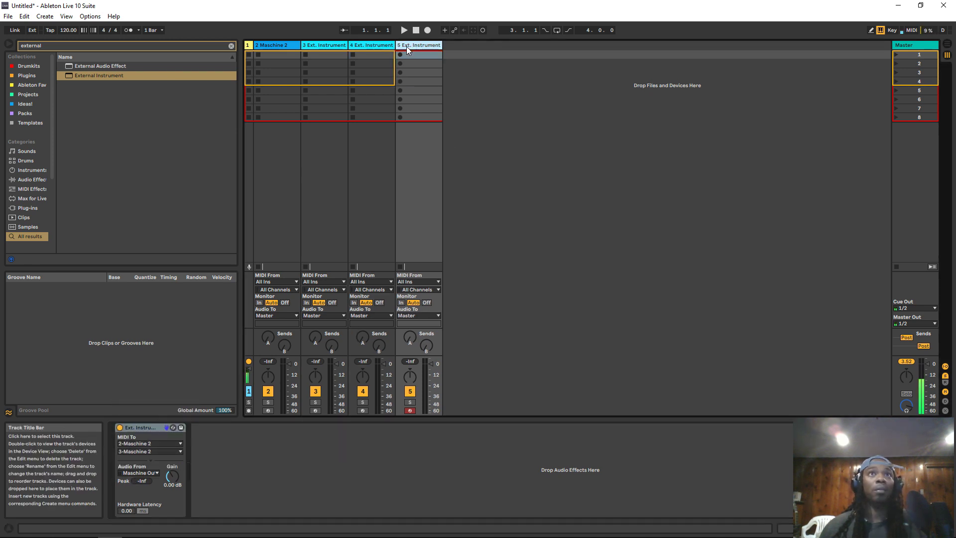
pyautogui.click(140, 451)
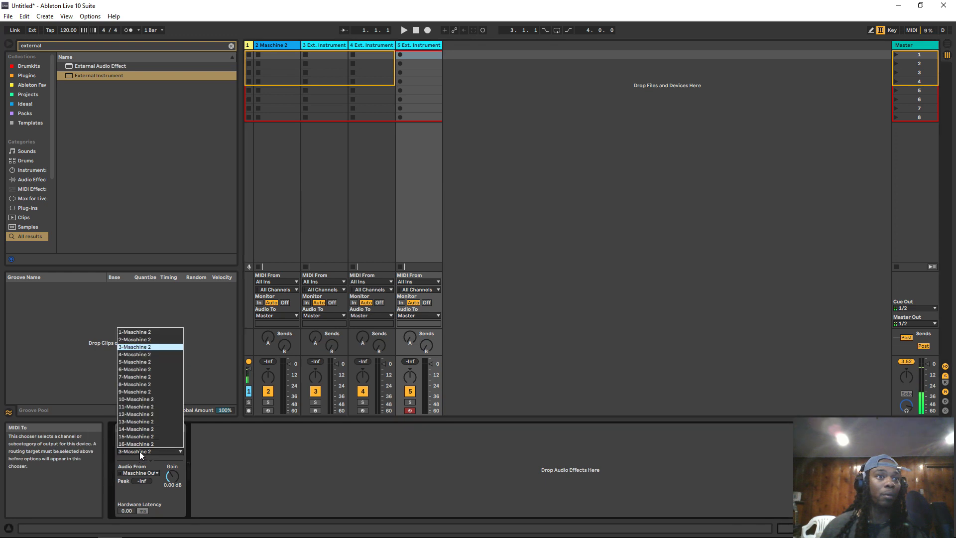
pyautogui.click(151, 356)
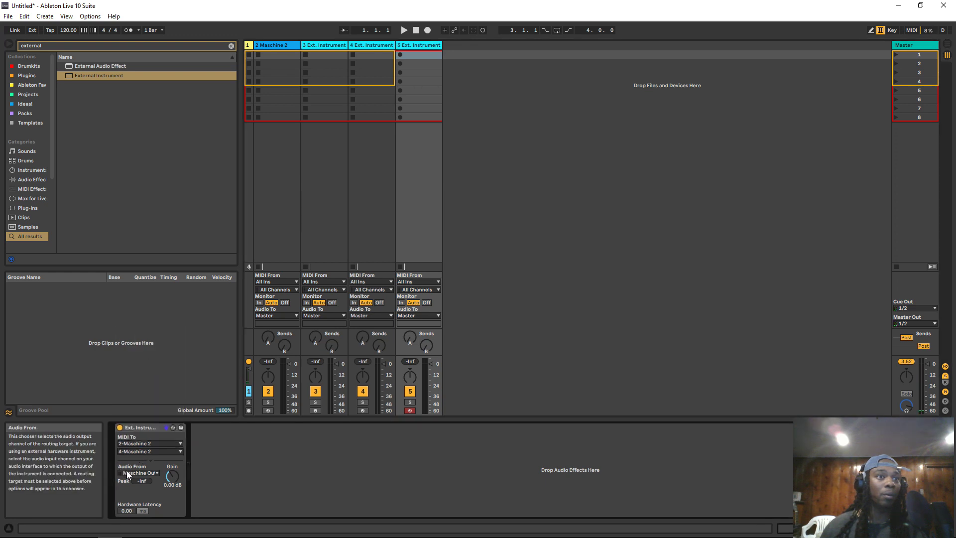
pyautogui.click(127, 473)
pyautogui.click(184, 377)
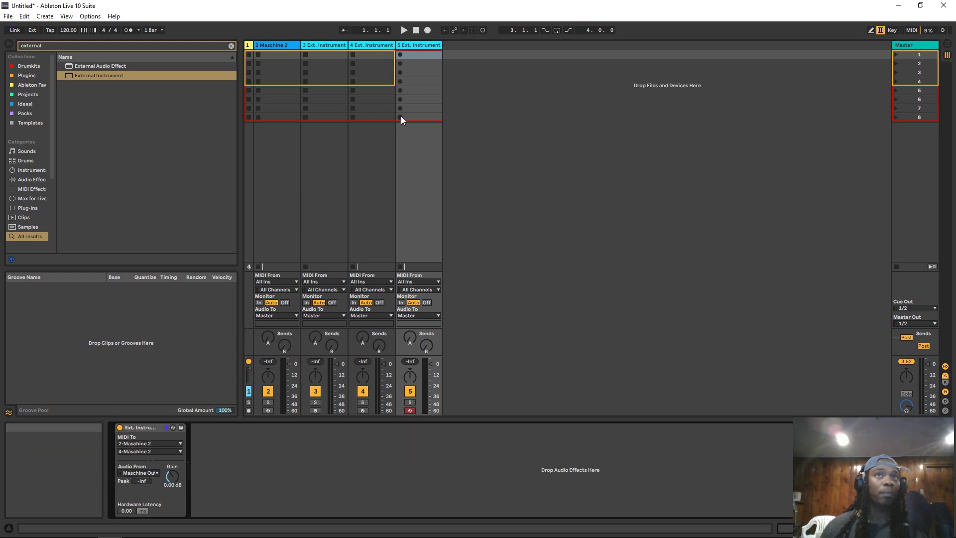
pyautogui.click(425, 45)
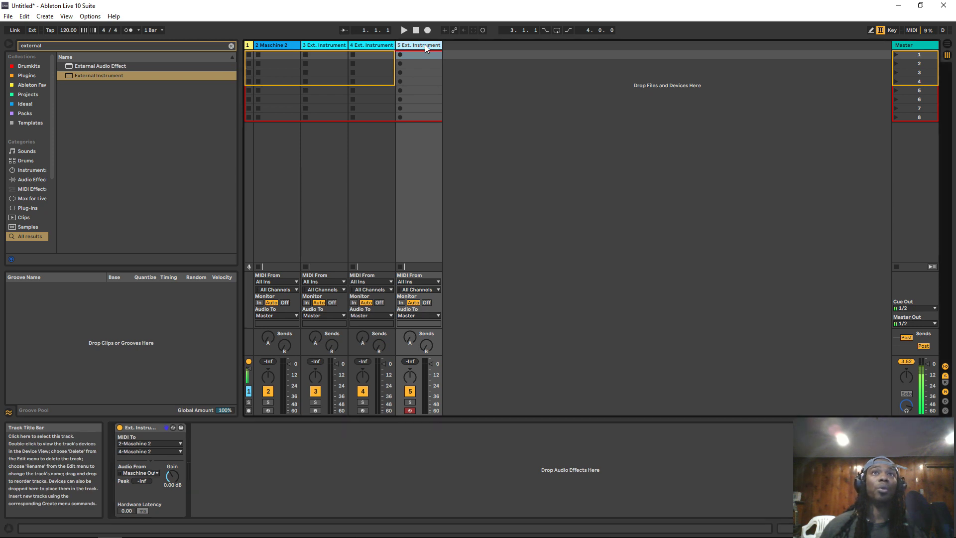
pyautogui.hotkey('ctrl', 'd')
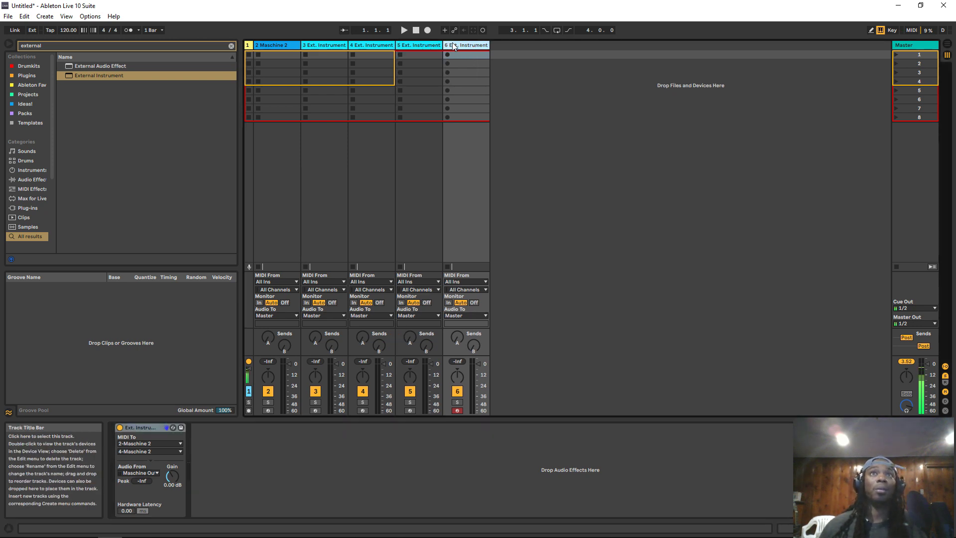
# - Route track 6's MIDI to Maschine 2 channel 5, taking audio from the matching Maschine output
pyautogui.click(131, 451)
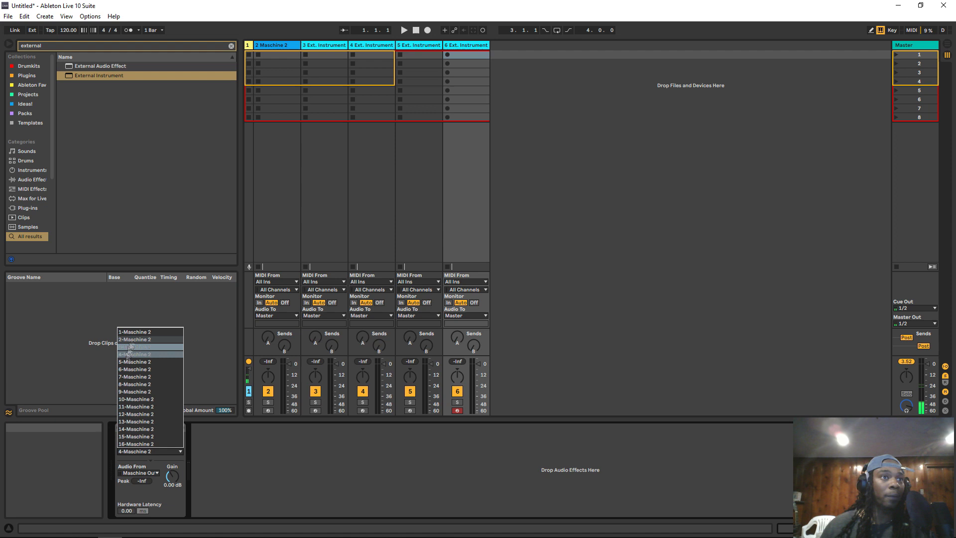
pyautogui.click(130, 360)
pyautogui.click(132, 472)
pyautogui.click(158, 388)
pyautogui.click(132, 472)
pyautogui.click(160, 391)
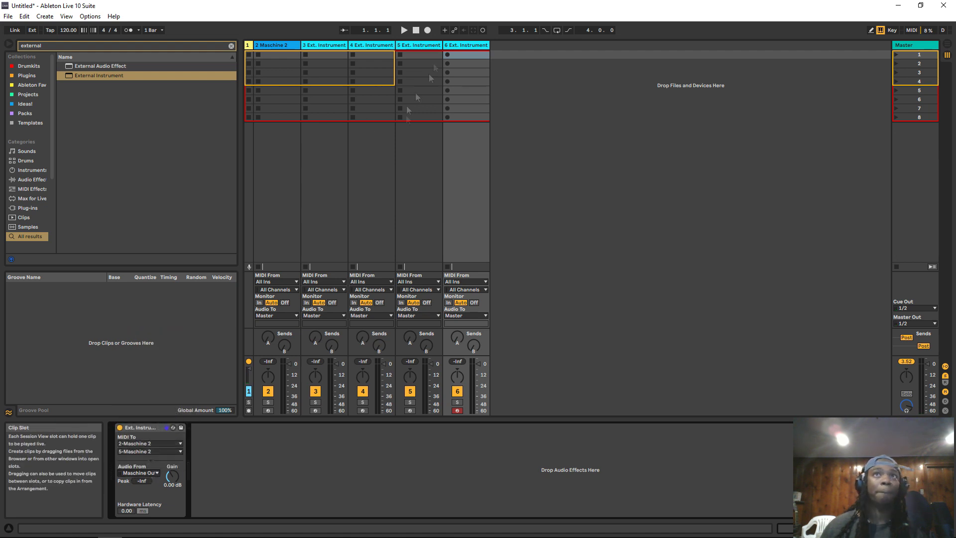
# - Duplicate into tracks 7 and 8, sending MIDI to channels 6 and 7 with matching audio sources
pyautogui.hotkey('ctrl', 'd')
pyautogui.click(130, 451)
pyautogui.click(130, 367)
pyautogui.click(132, 473)
pyautogui.click(158, 388)
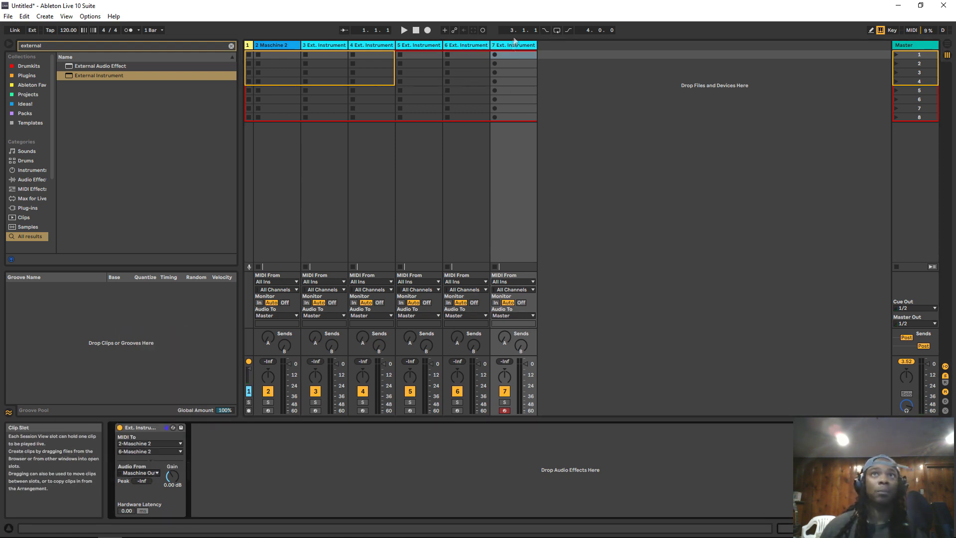
pyautogui.hotkey('ctrl', 'd')
pyautogui.click(130, 451)
pyautogui.click(148, 378)
pyautogui.click(132, 472)
pyautogui.click(158, 401)
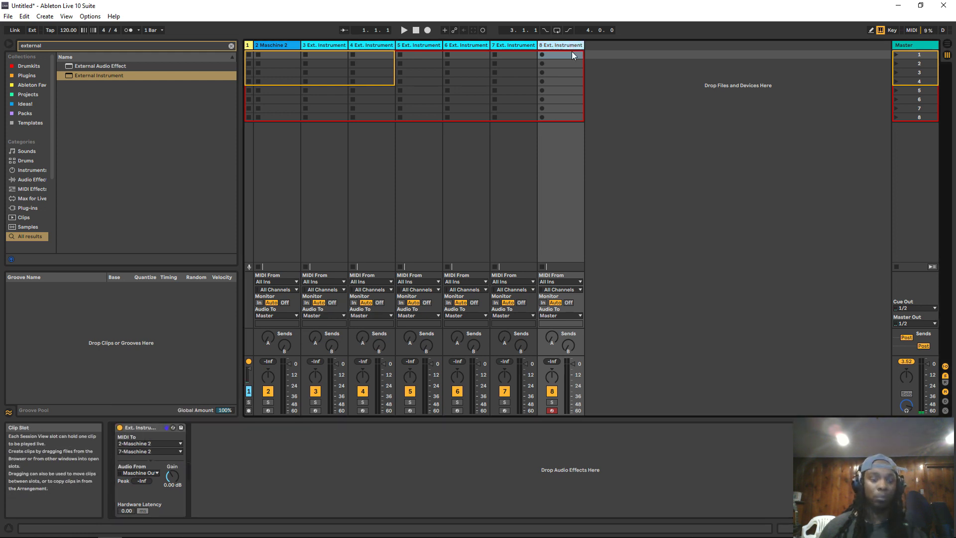
# - Add tracks 9 and 10, sending MIDI to Maschine channels 8 and 9
pyautogui.hotkey('ctrl', 'd')
pyautogui.click(130, 451)
pyautogui.click(147, 386)
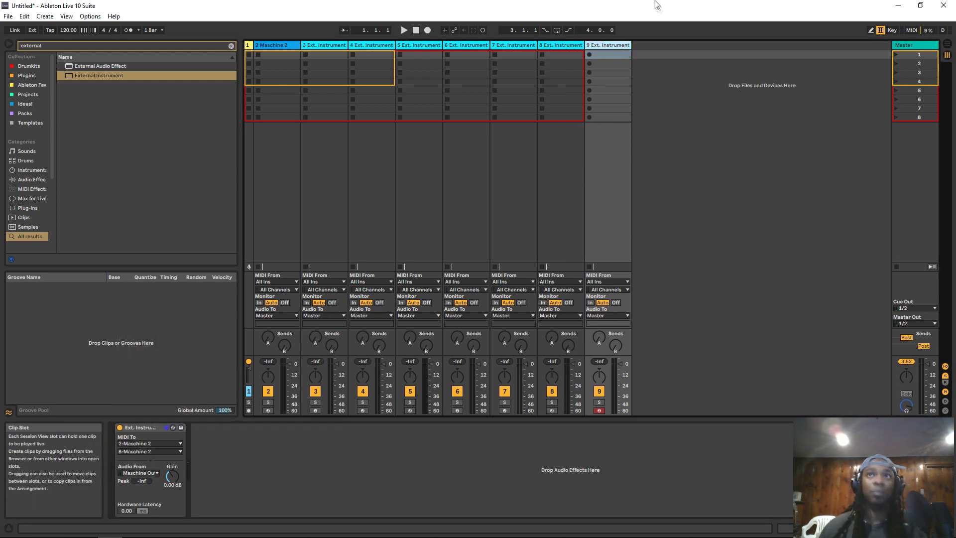
pyautogui.hotkey('ctrl', 'd')
pyautogui.click(130, 451)
pyautogui.click(148, 393)
pyautogui.click(132, 473)
pyautogui.click(158, 395)
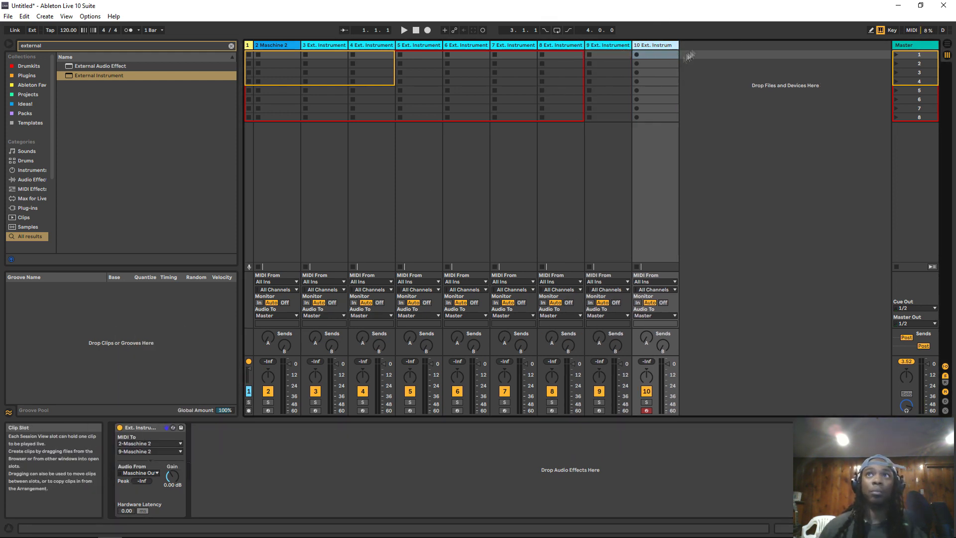
# - Add tracks 11, 12 and 13, routed to Maschine channels 10, 11 and 12
pyautogui.hotkey('ctrl', 'd')
pyautogui.click(137, 451)
pyautogui.click(136, 399)
pyautogui.click(132, 472)
pyautogui.click(157, 398)
pyautogui.hotkey('ctrl', 'd')
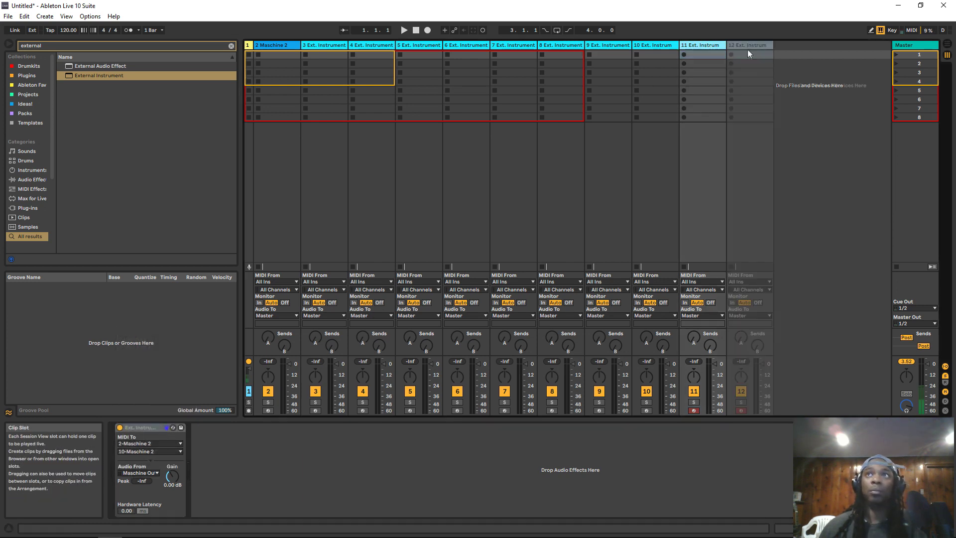
pyautogui.click(137, 451)
pyautogui.click(149, 383)
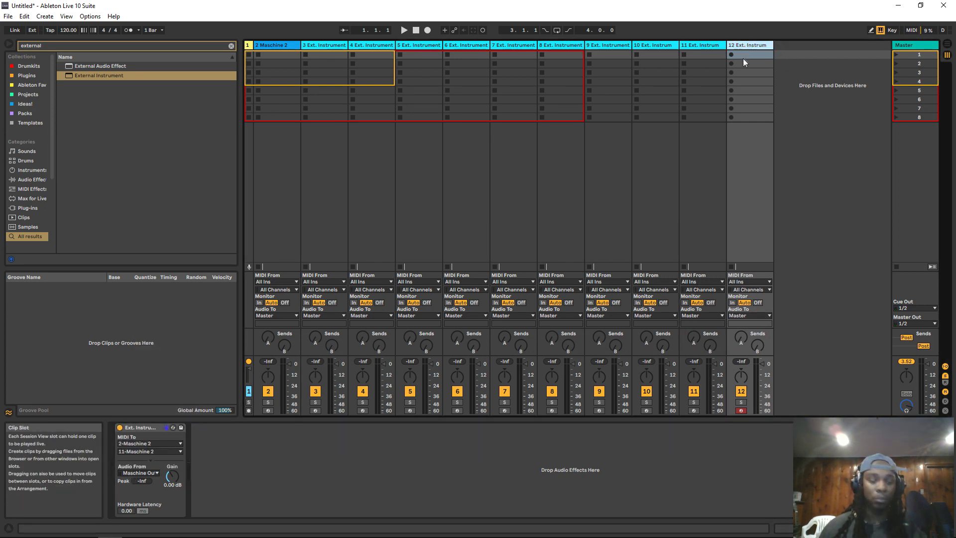
pyautogui.hotkey('ctrl', 'd')
pyautogui.click(148, 451)
pyautogui.click(150, 394)
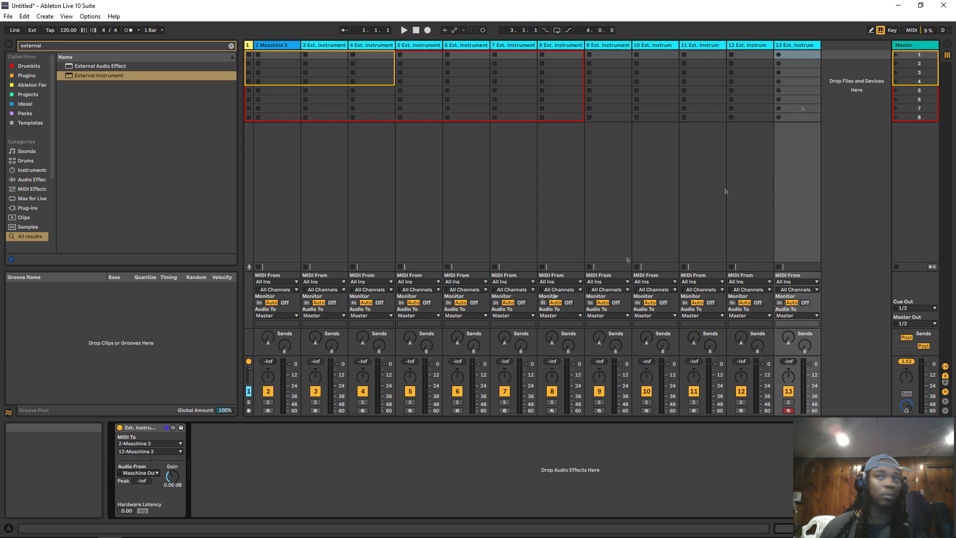
# - Add tracks 14 and 15, routed to Maschine channels 13 and 14
pyautogui.hotkey('ctrl', 'd')
pyautogui.click(147, 451)
pyautogui.click(149, 403)
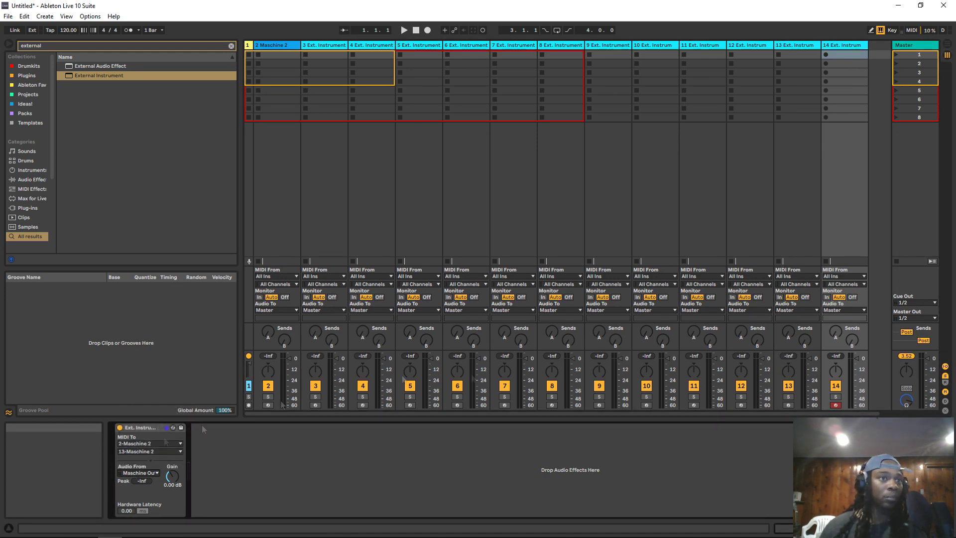
pyautogui.hotkey('ctrl', 'd')
pyautogui.click(148, 451)
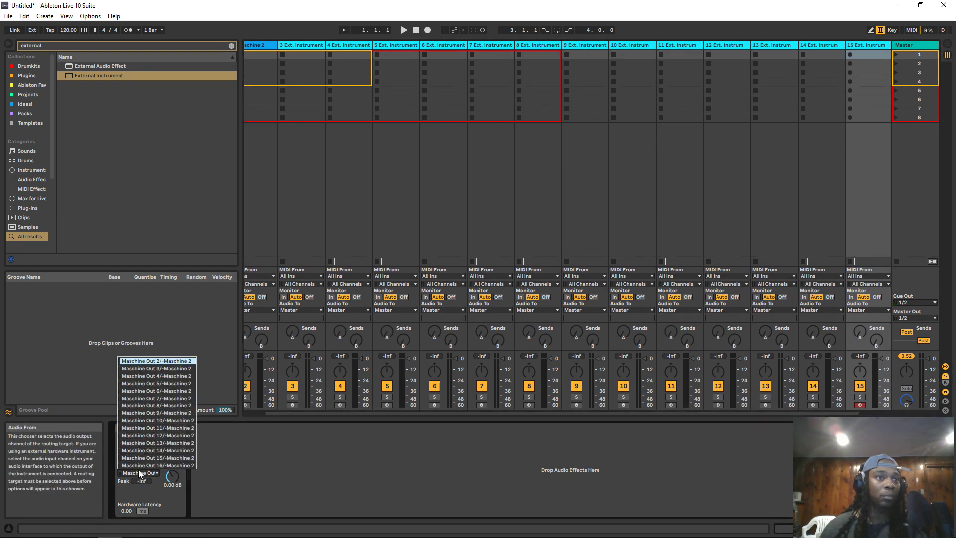
pyautogui.click(150, 413)
# - Add track 16 on channel 15 with audio from Maschine Out 15, and track 17 on channel 16
pyautogui.hotkey('ctrl', 'd')
pyautogui.click(148, 451)
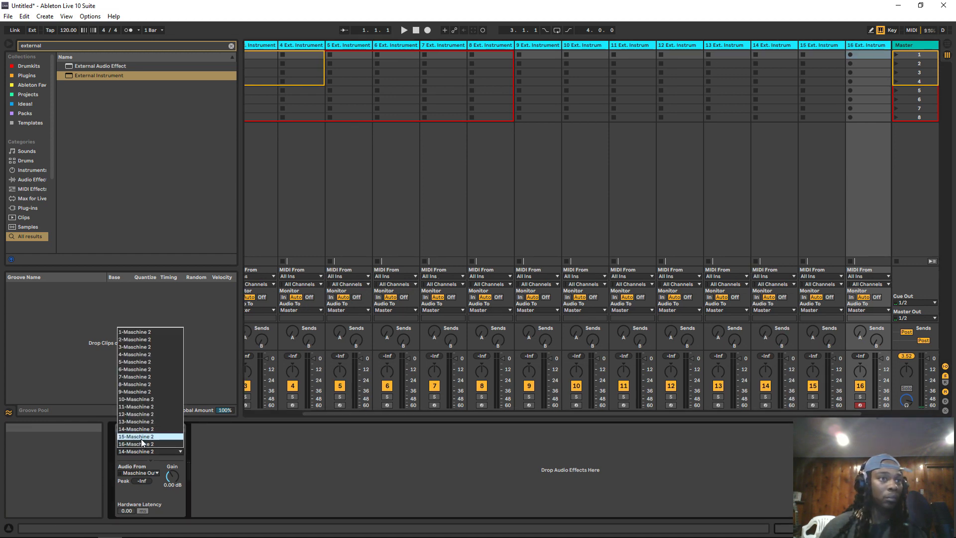
pyautogui.click(142, 437)
pyautogui.click(139, 473)
pyautogui.click(146, 458)
pyautogui.hotkey('ctrl', 'd')
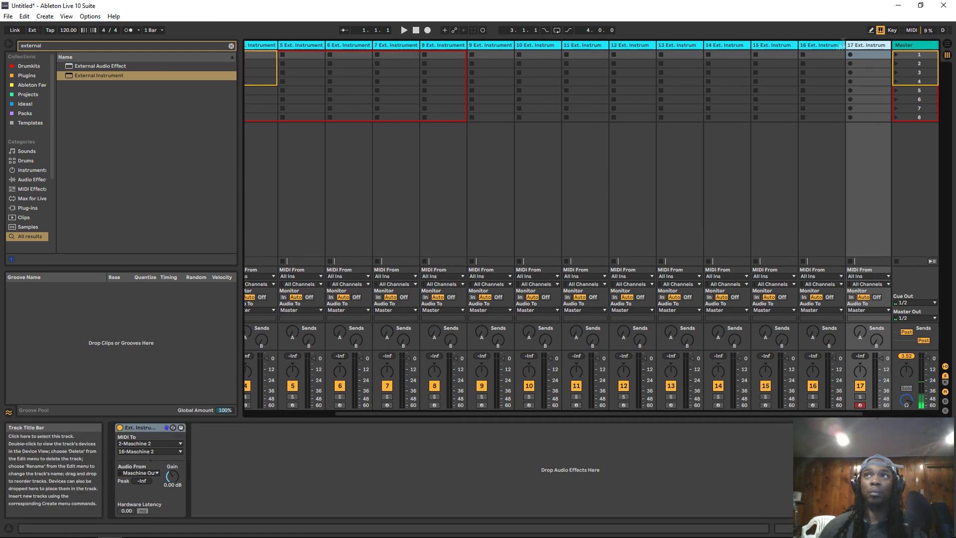
pyautogui.click(148, 451)
pyautogui.click(132, 443)
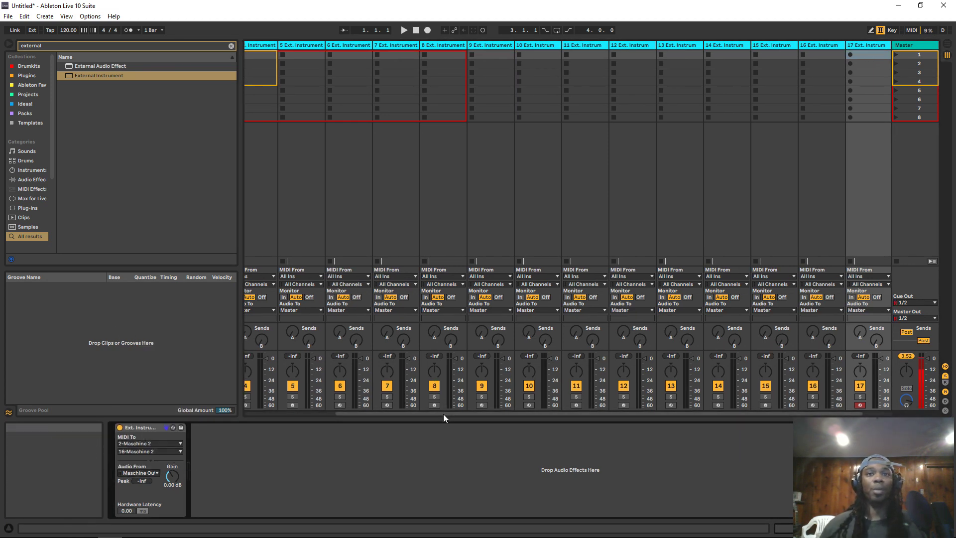
# - Select the Maschine 2 track through track 17 and group them with Ctrl+G
pyautogui.moveTo(443, 414); pyautogui.dragTo(247, 189)
pyautogui.click(325, 47)
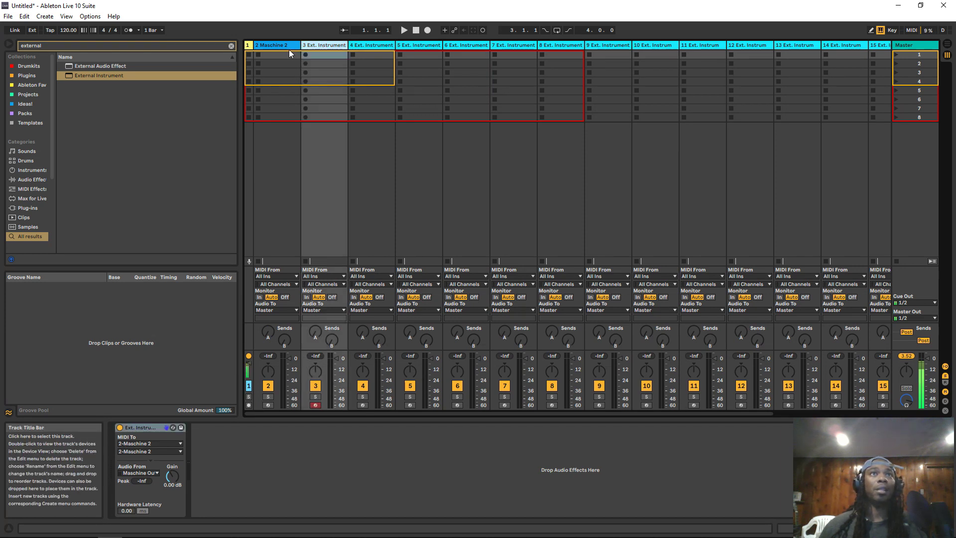
pyautogui.click(280, 45)
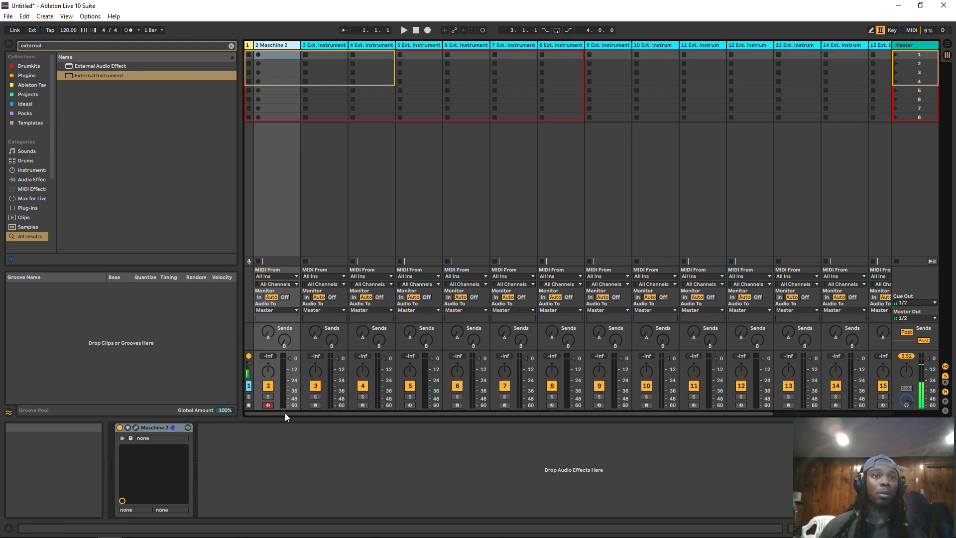
pyautogui.moveTo(285, 413); pyautogui.dragTo(403, 413)
pyautogui.click(832, 46)
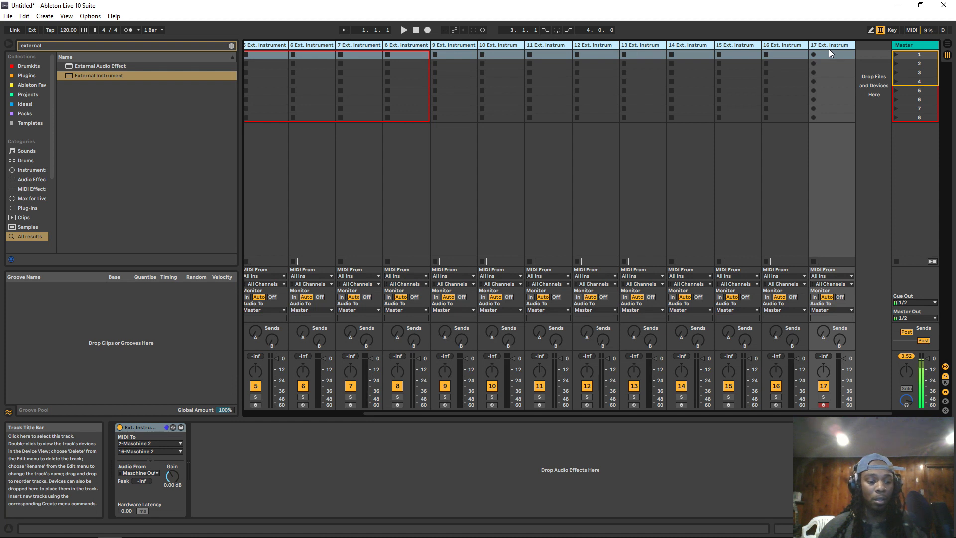
pyautogui.hotkey('ctrl', 'g')
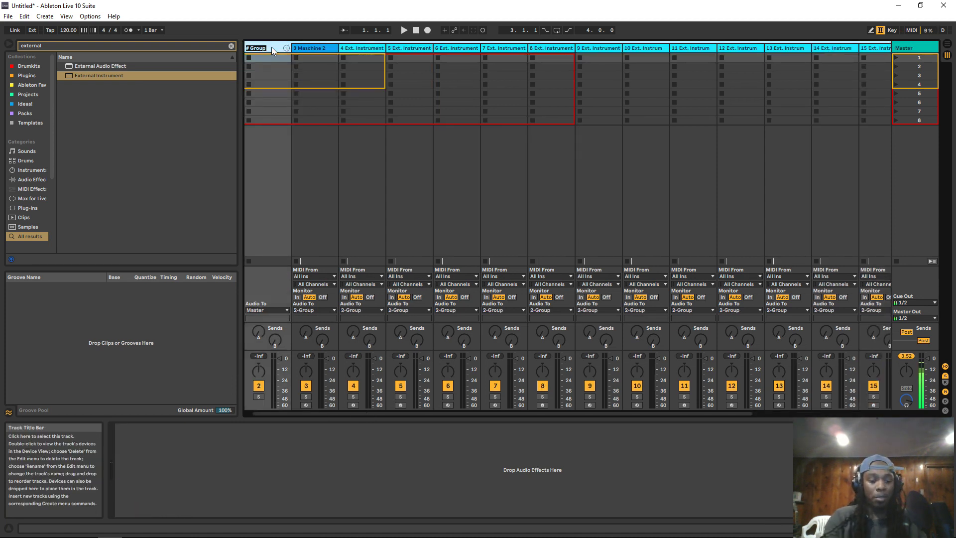
# - Rename track 3 to Sound 1 using the '# Sound 1' name, and track 4 to Sound 2
pyautogui.write('#')
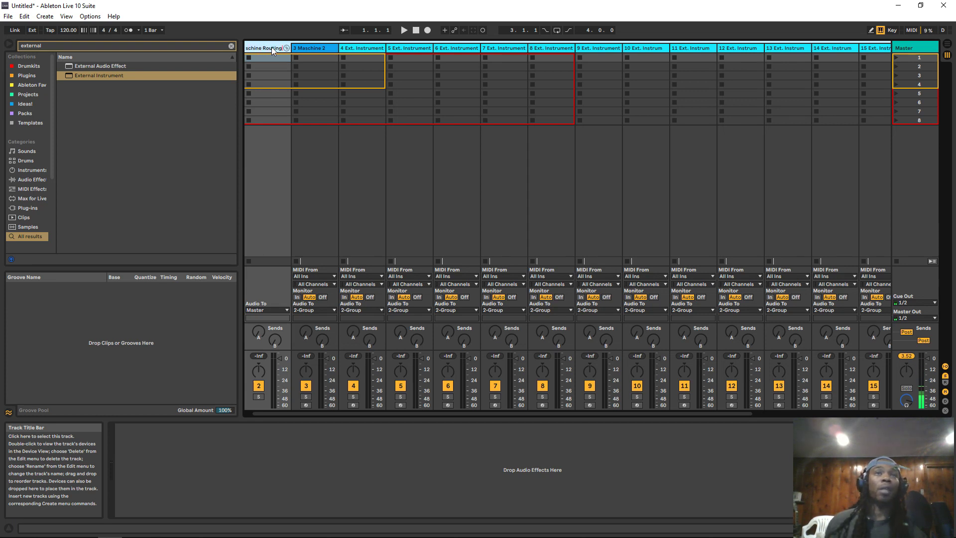
pyautogui.click(317, 47)
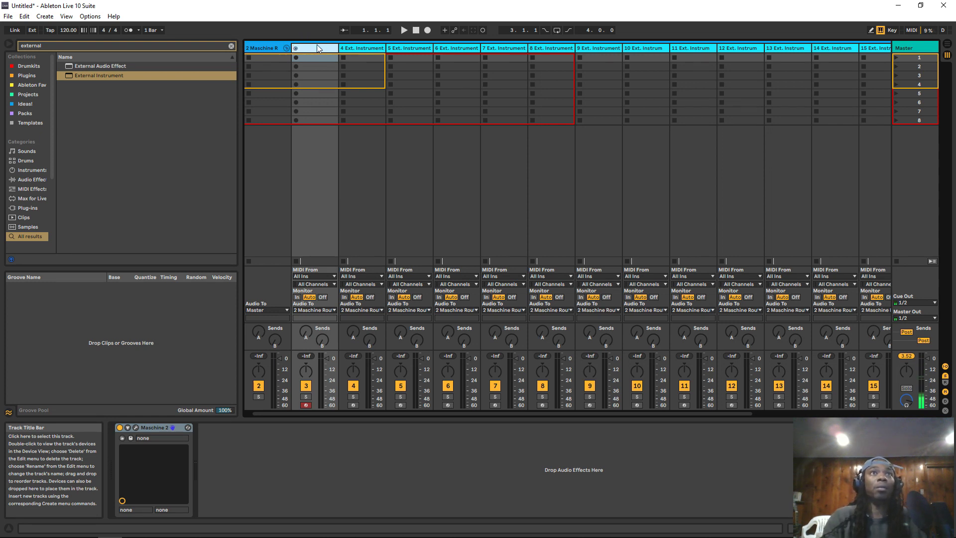
pyautogui.write('# Sound 1')
pyautogui.press('Tab')
pyautogui.hotkey('ctrl', 'c')
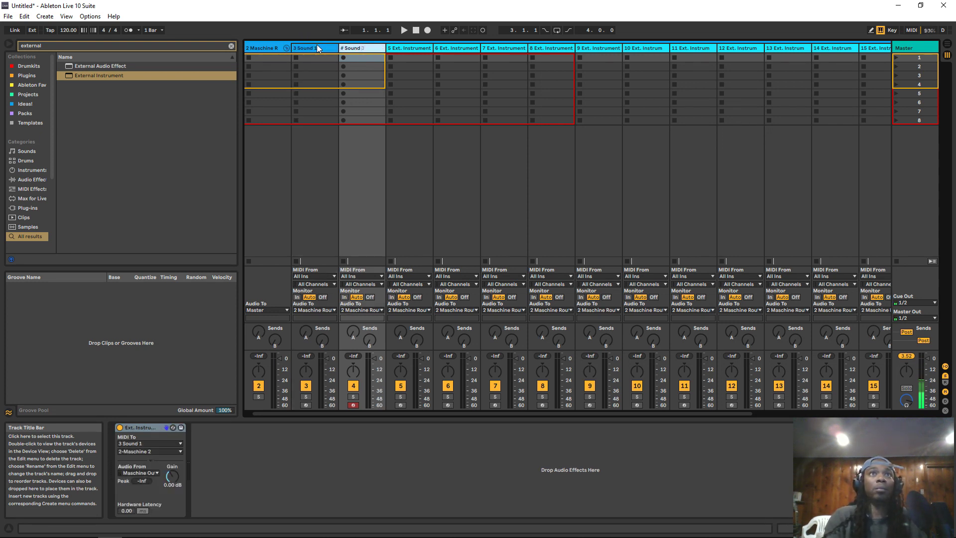
pyautogui.press('Tab')
pyautogui.hotkey('ctrl', 'v')
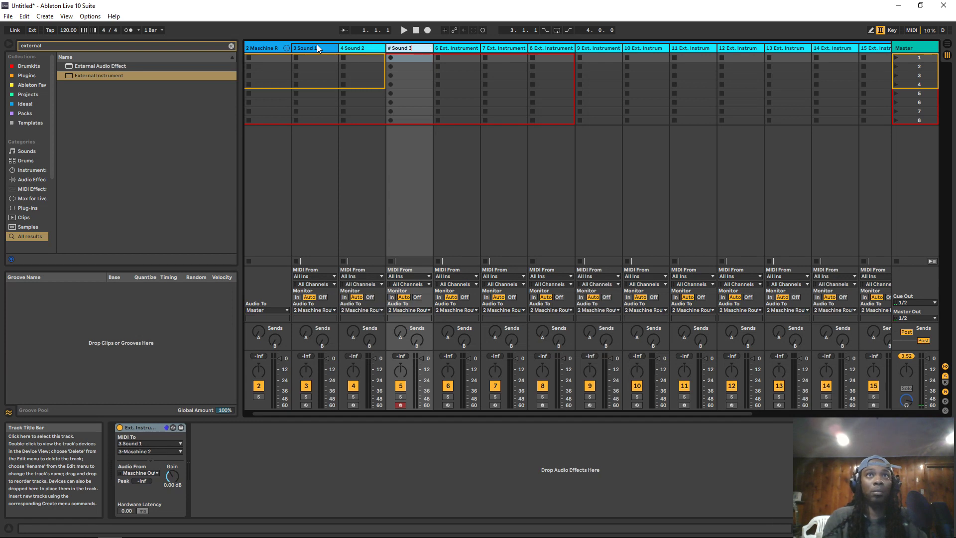
# - Name the next tracks Sound 3 through Sound 6, correcting track 7 to Sound 5
pyautogui.press('Tab')
pyautogui.write('# Sound')
pyautogui.write('4')
pyautogui.press('Tab')
pyautogui.write('# Sound')
pyautogui.write('5')
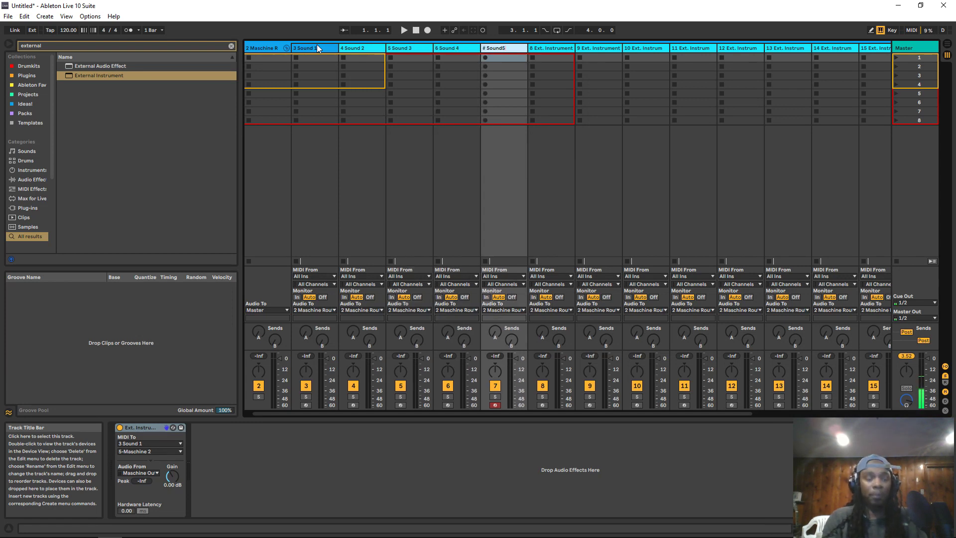
pyautogui.press('Tab')
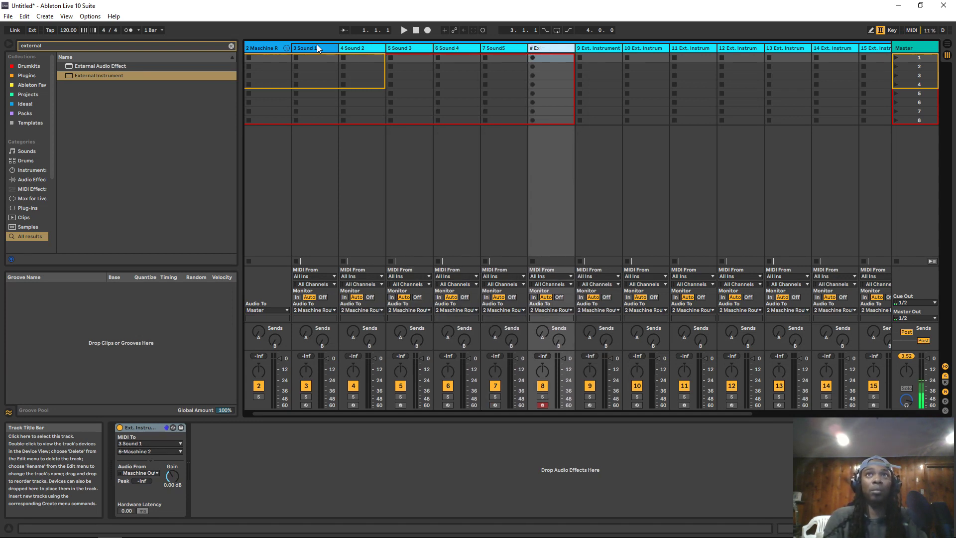
pyautogui.hotkey('shift', 'Tab')
pyautogui.press('Left')
pyautogui.press('Tab')
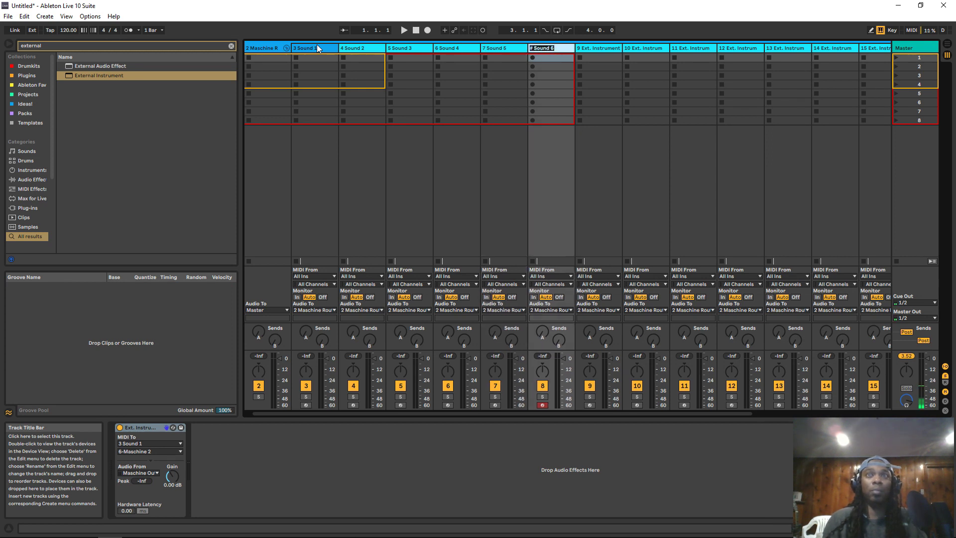
pyautogui.press('Tab')
pyautogui.write('Sound 6')
# - Name tracks 9 through 12 Sound 7 to Sound 10
pyautogui.press('BackSpace')
pyautogui.write('7')
pyautogui.press('Tab')
pyautogui.write('Sound 6')
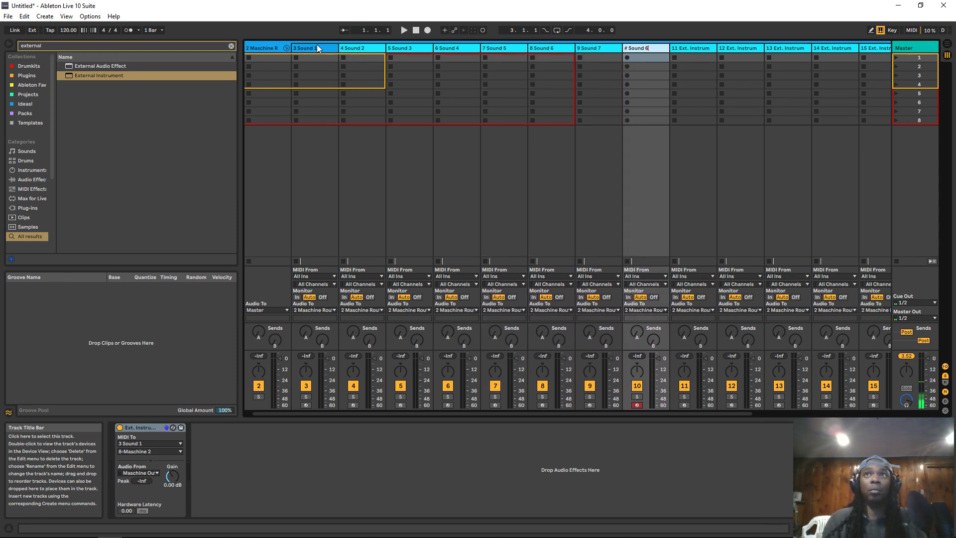
pyautogui.press('Tab')
pyautogui.write('Sound 6')
pyautogui.press('BackSpace')
pyautogui.write('9')
pyautogui.press('Tab')
pyautogui.write('Sound 6')
pyautogui.press('BackSpace')
pyautogui.write('10')
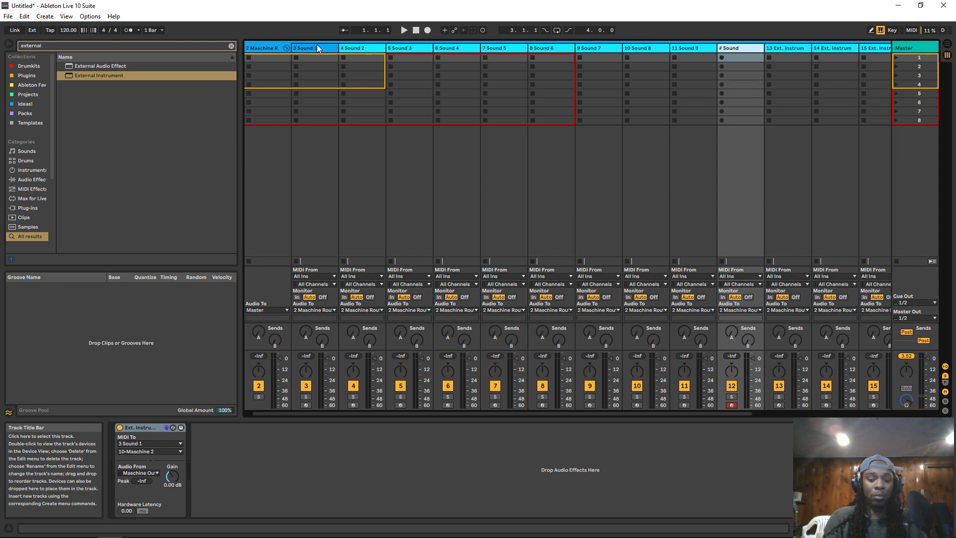
pyautogui.press('Tab')
# - Name tracks 13 through 15 Sound 11, Sound 12 and Sound 13
pyautogui.hotkey('ctrl', 'v')
pyautogui.press('BackSpace')
pyautogui.write('11')
pyautogui.press('Tab')
pyautogui.hotkey('ctrl', 'v')
pyautogui.press('BackSpace')
pyautogui.write('12')
pyautogui.press('Tab')
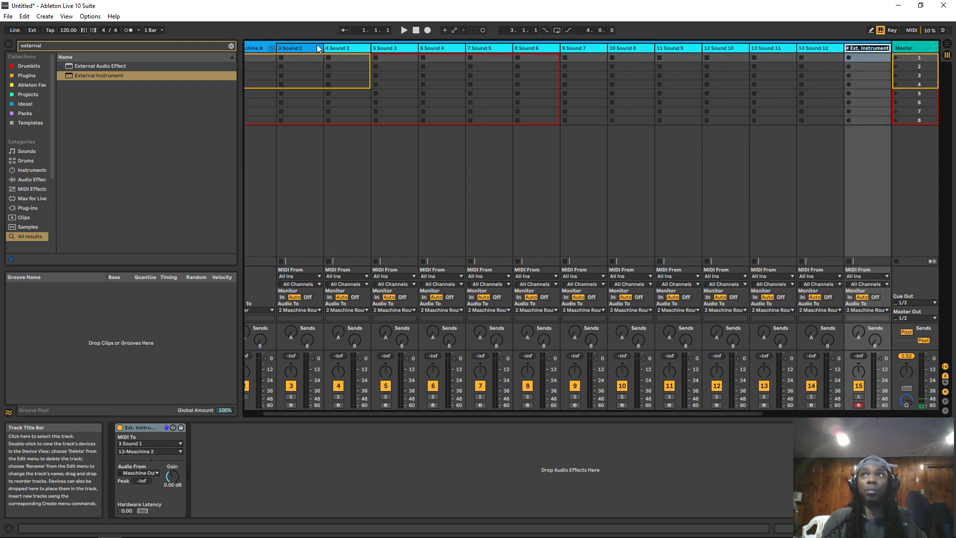
pyautogui.write('# Sound 6')
pyautogui.write('13')
pyautogui.press('Tab')
# - Name tracks 16 through 18 Sound 14 to Sound 16, then select the Sound 1 track
pyautogui.hotkey('ctrl', 'v')
pyautogui.press('BackSpace')
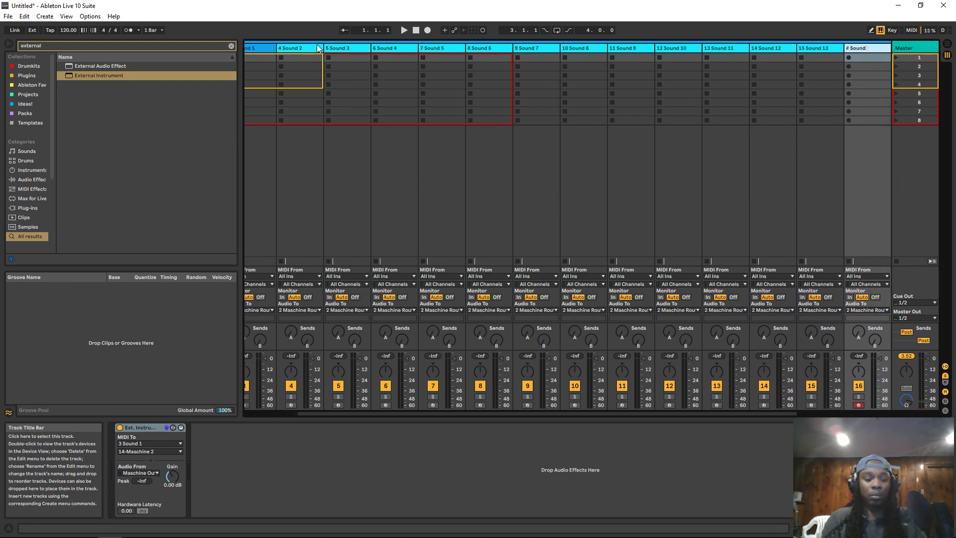
pyautogui.write('14')
pyautogui.press('Tab')
pyautogui.hotkey('ctrl', 'v')
pyautogui.press('BackSpace')
pyautogui.write('15')
pyautogui.press('Tab')
pyautogui.write('# Sound 6')
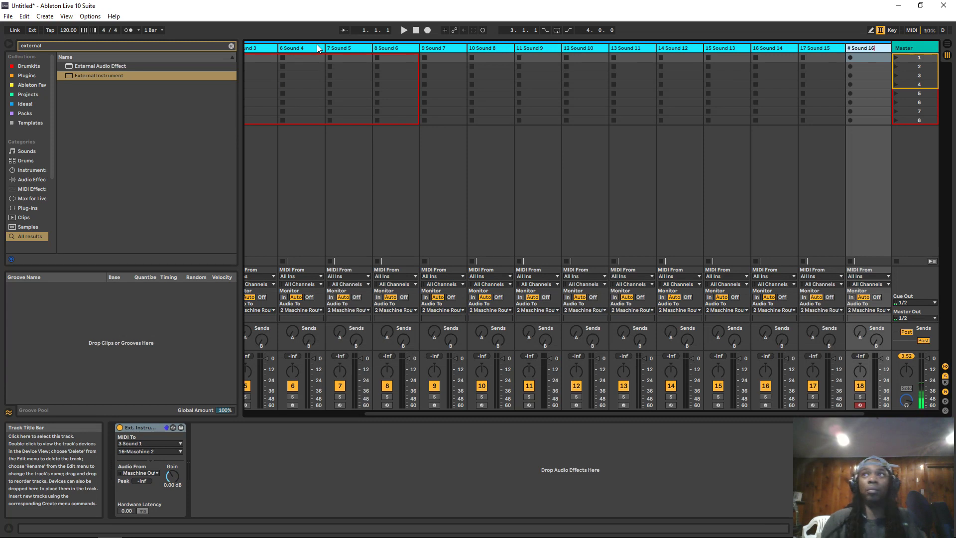
pyautogui.write('16')
pyautogui.press('Return')
pyautogui.hscroll(-10, 369, 190)
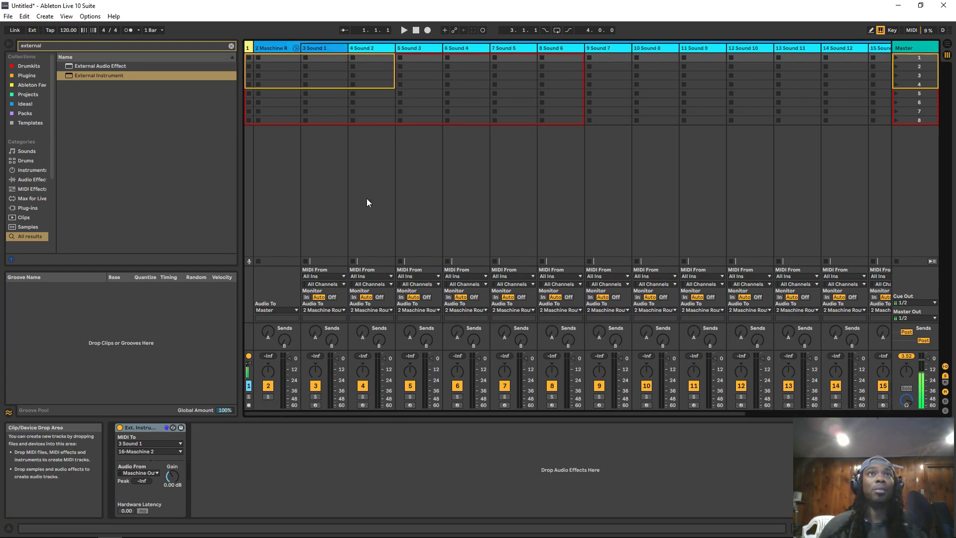
pyautogui.click(328, 49)
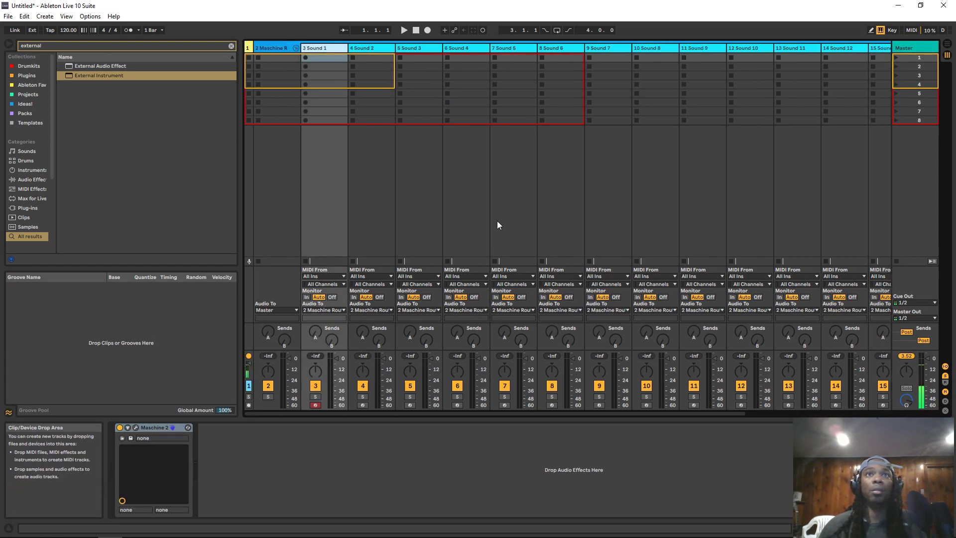
# - Narrow the track columns so all 18 tracks fit, and show Projects > Templates in the browser
pyautogui.hscroll(5, 497, 220)
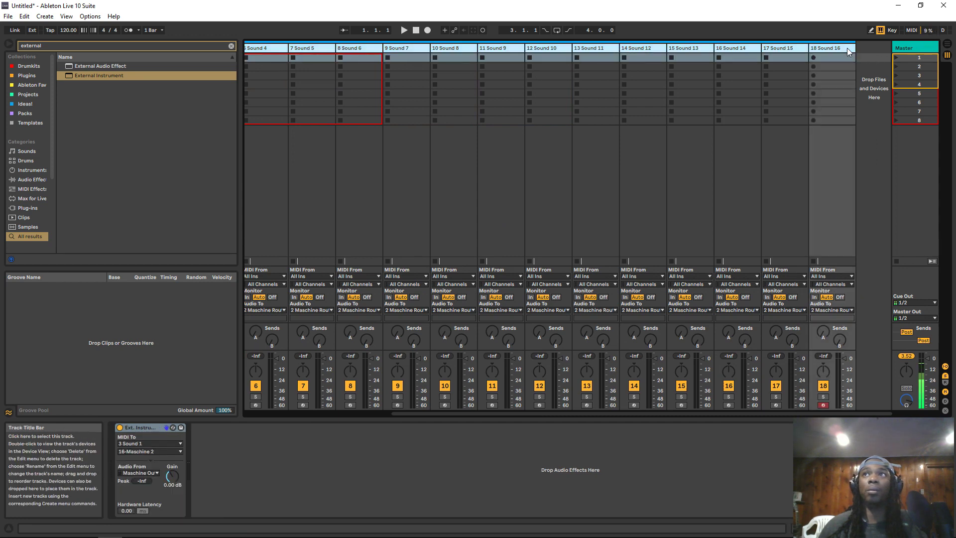
pyautogui.moveTo(847, 48); pyautogui.dragTo(833, 44)
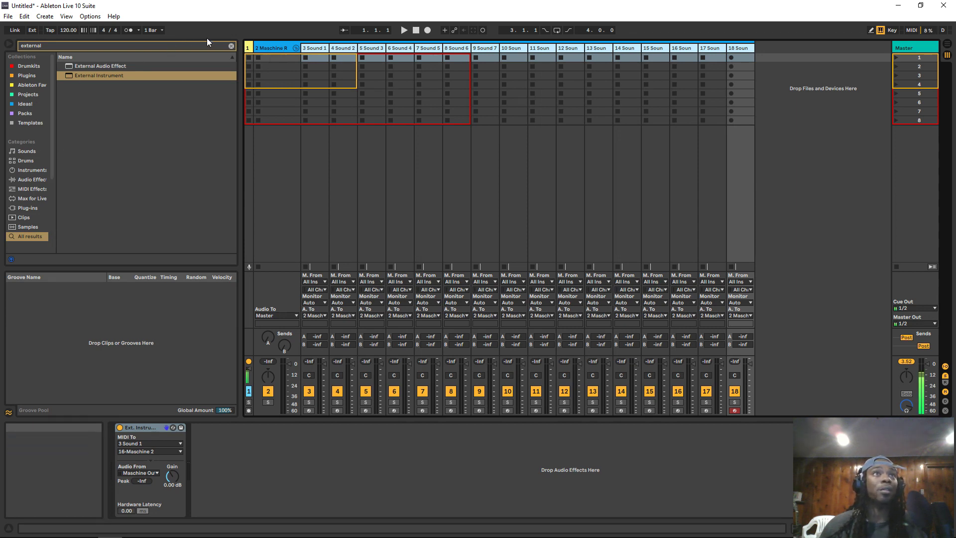
pyautogui.click(231, 47)
pyautogui.scroll(-4, 50, 182)
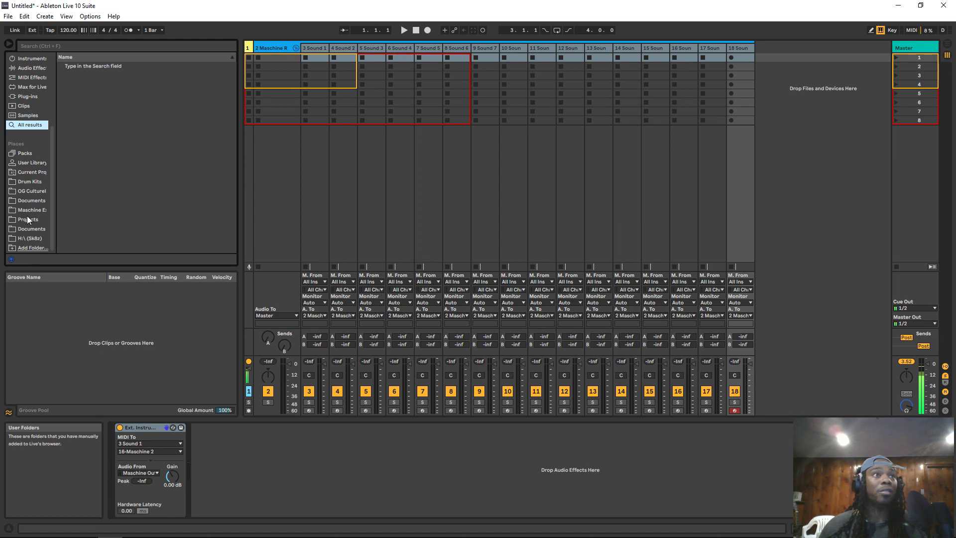
pyautogui.click(28, 219)
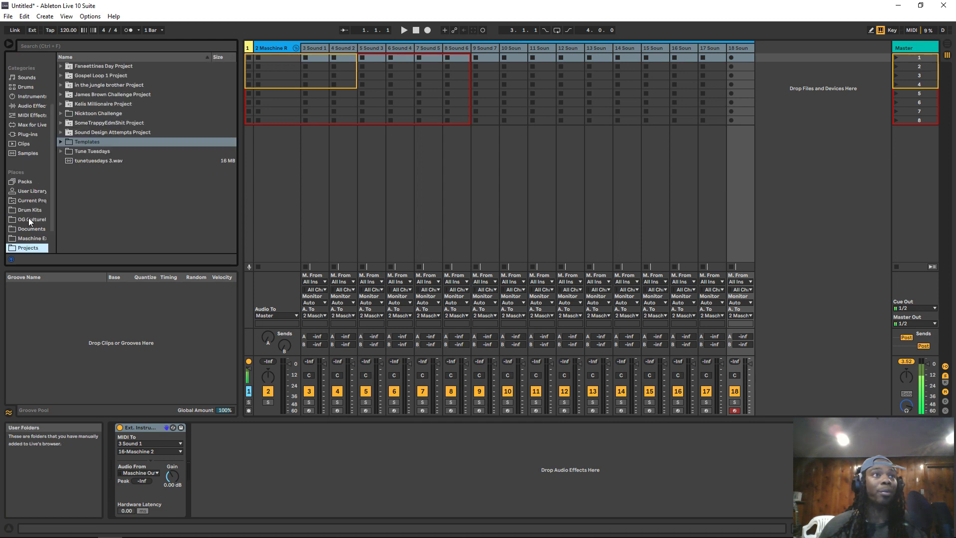
pyautogui.click(61, 143)
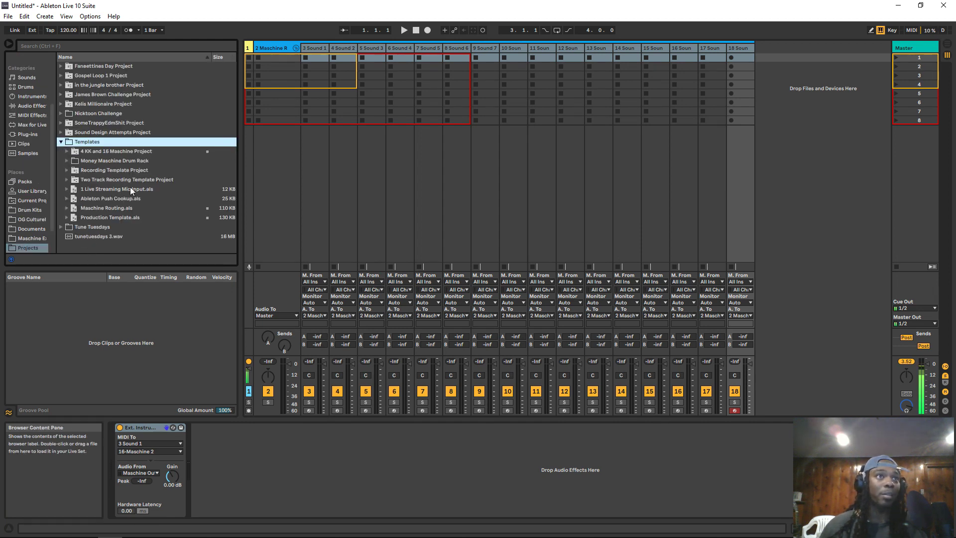
# - Fold the Maschine group, load the Maschine Routing template, then unfold the original group
pyautogui.click(276, 46)
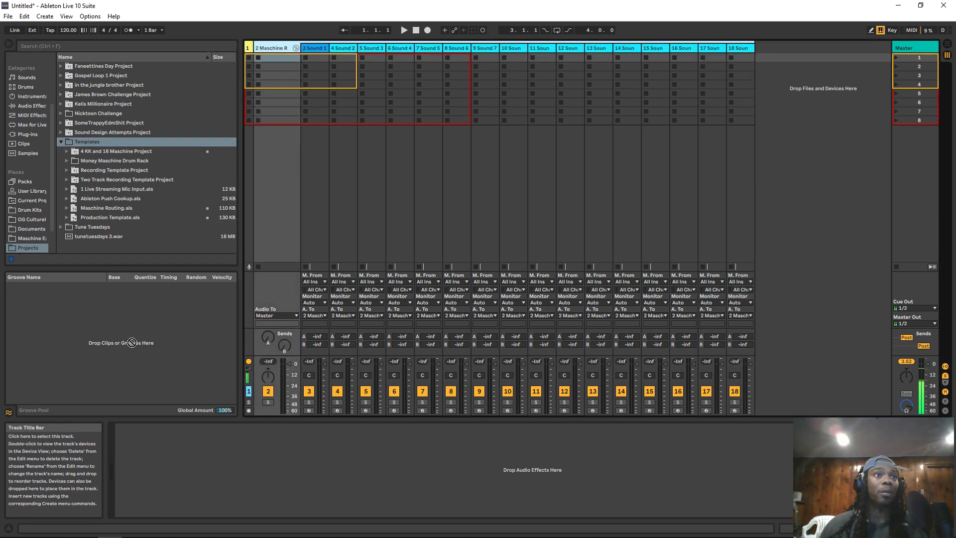
pyautogui.click(296, 47)
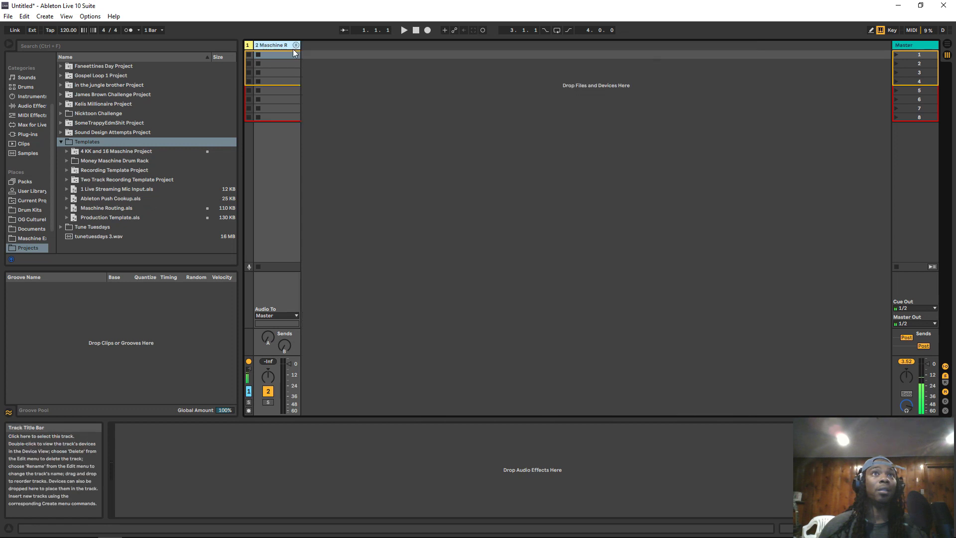
pyautogui.doubleClick(94, 208)
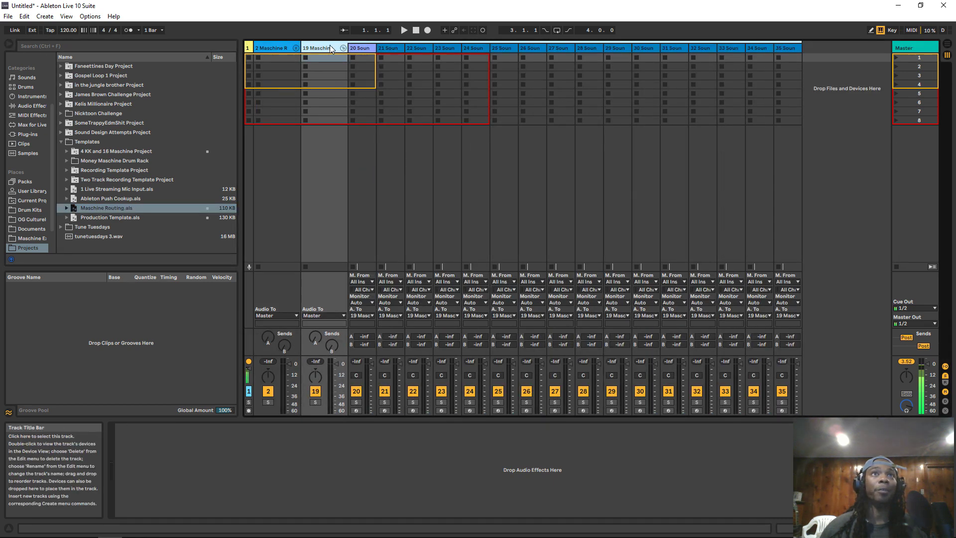
pyautogui.click(343, 48)
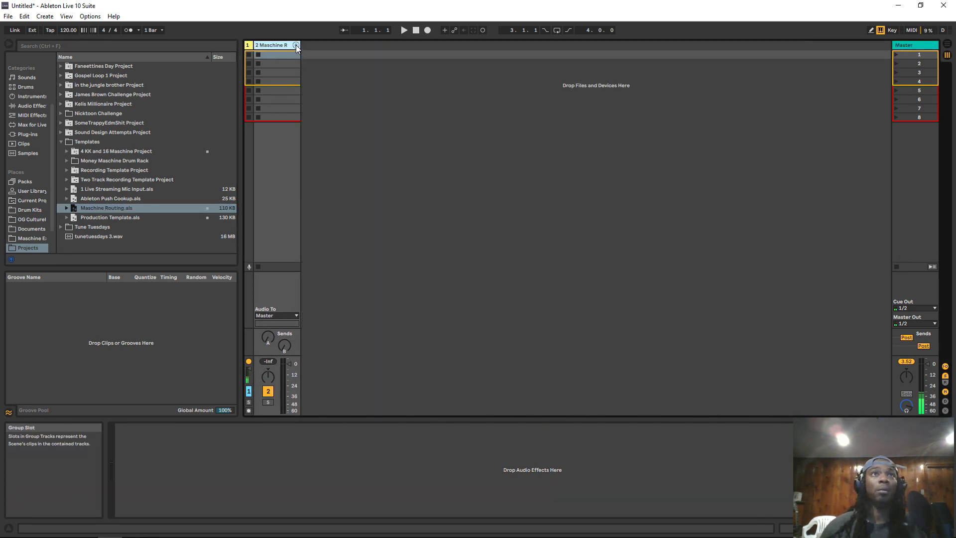
pyautogui.click(296, 48)
# - Open Sound 1's Maschine plug-in and load Abbey Road 50s Autumn Kit into Group A1
pyautogui.click(312, 48)
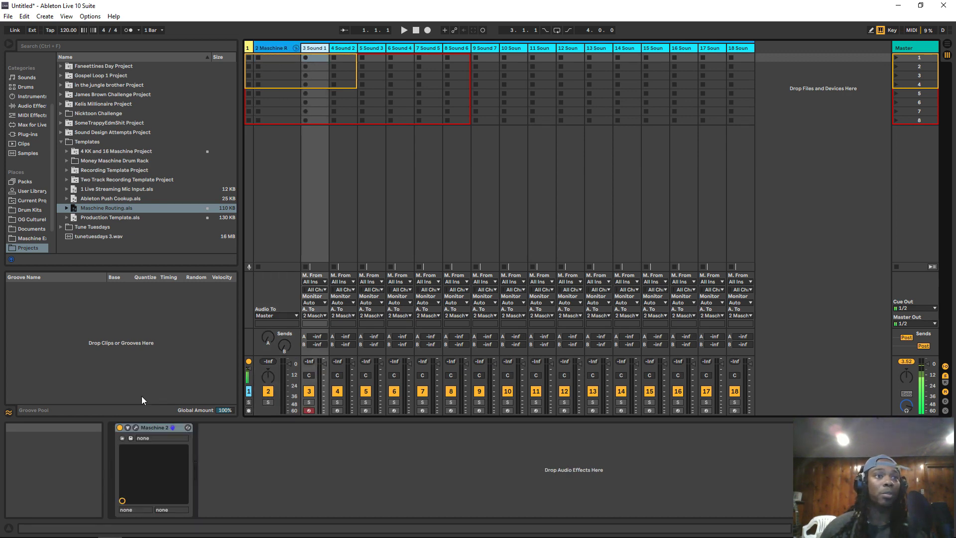
pyautogui.click(135, 428)
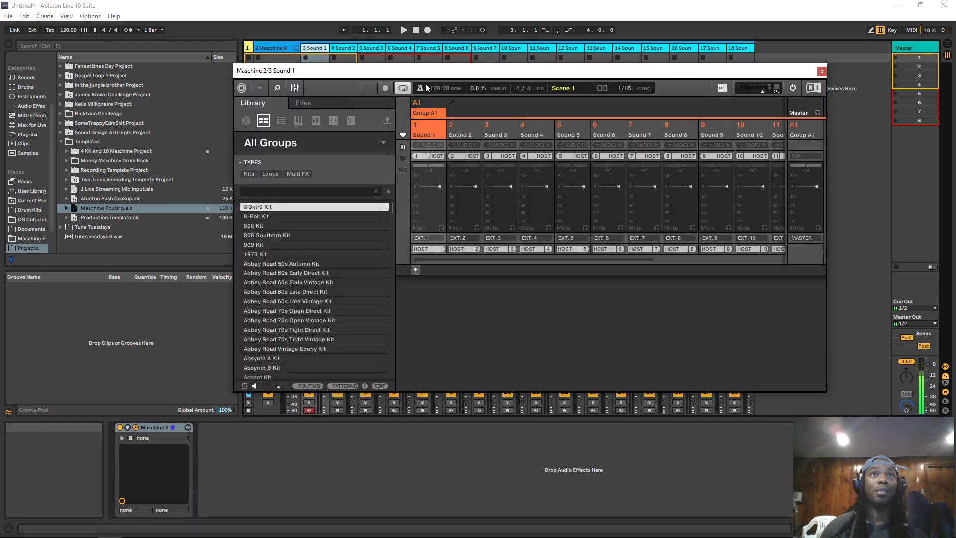
pyautogui.moveTo(431, 76); pyautogui.dragTo(465, 64)
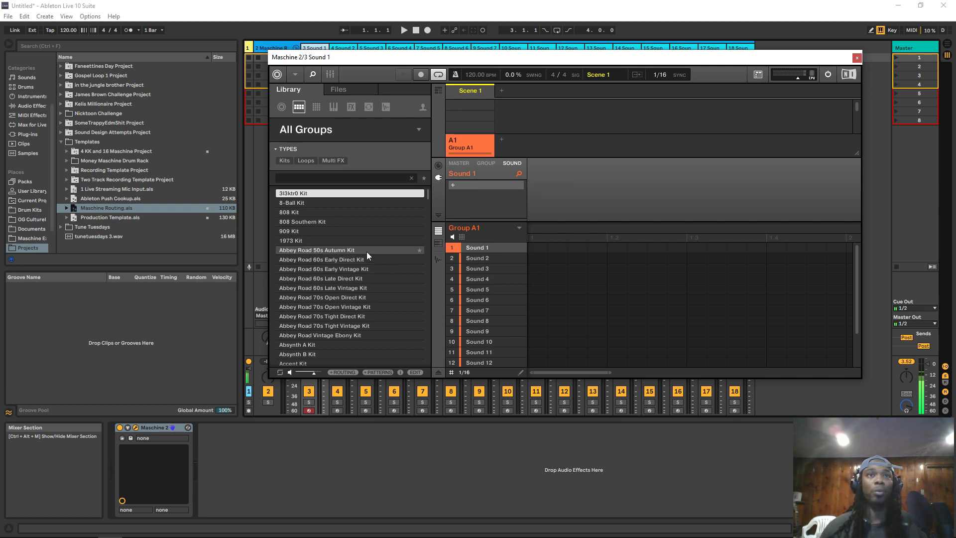
pyautogui.moveTo(440, 57); pyautogui.dragTo(419, 159)
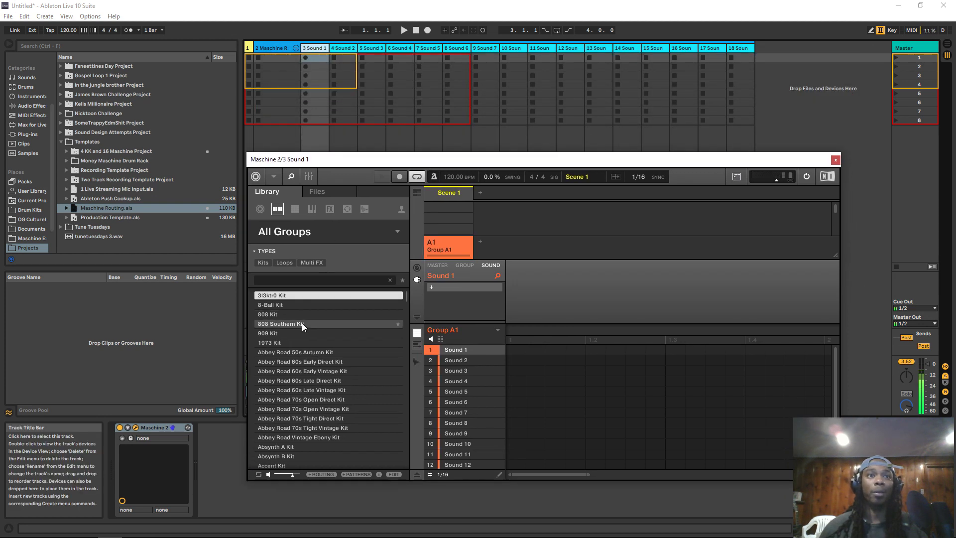
pyautogui.click(302, 351)
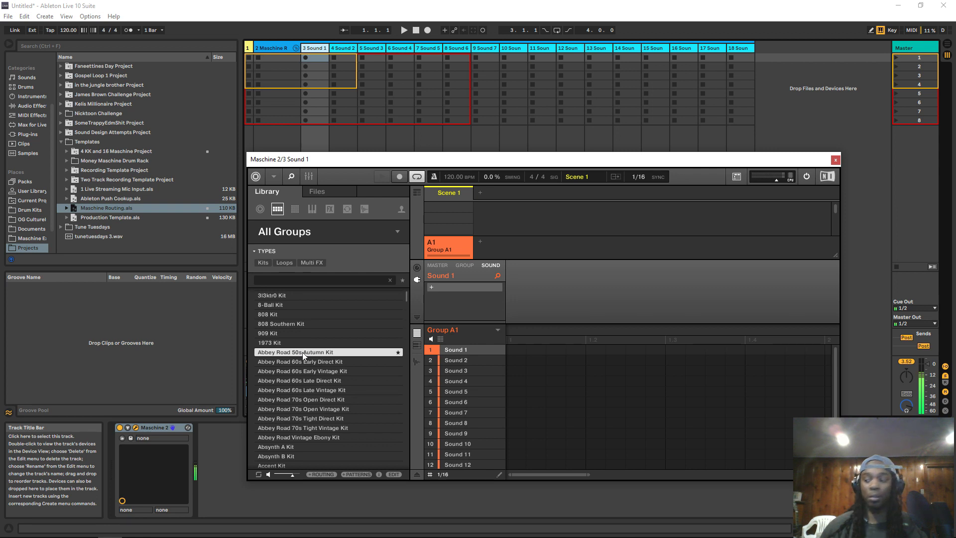
pyautogui.moveTo(303, 351); pyautogui.dragTo(327, 356)
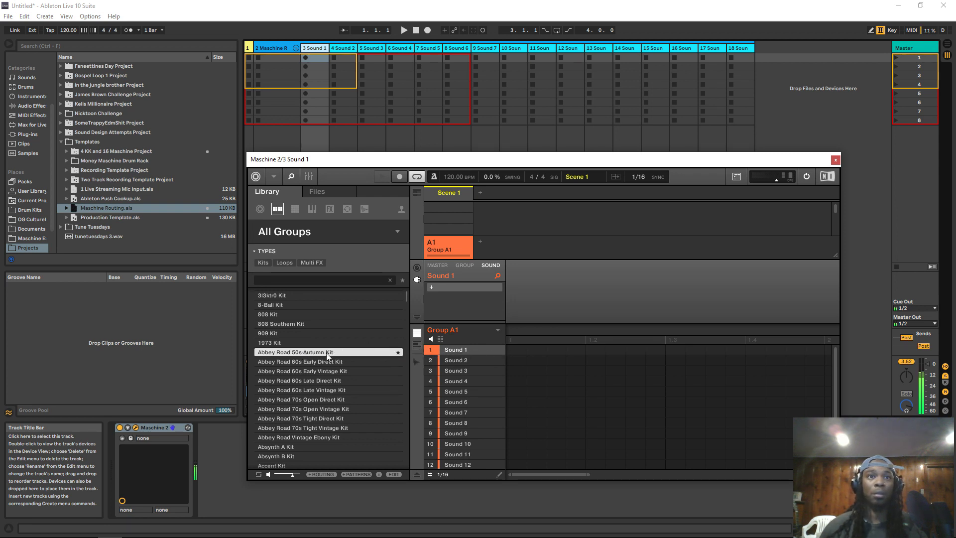
pyautogui.doubleClick(398, 352)
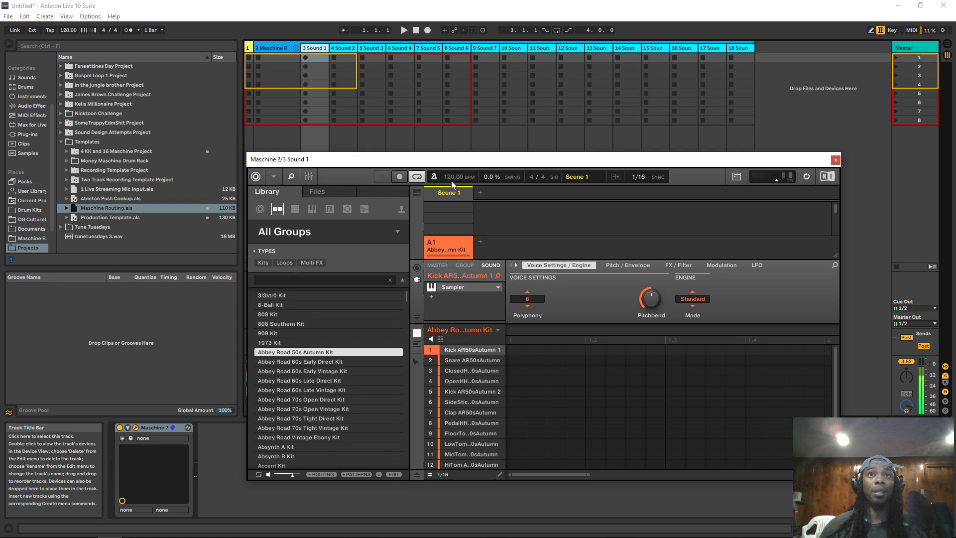
# - Close the Maschine plug-in window, arm the Sound 2 track, and select the Maschine R track
pyautogui.moveTo(453, 163); pyautogui.dragTo(407, 18)
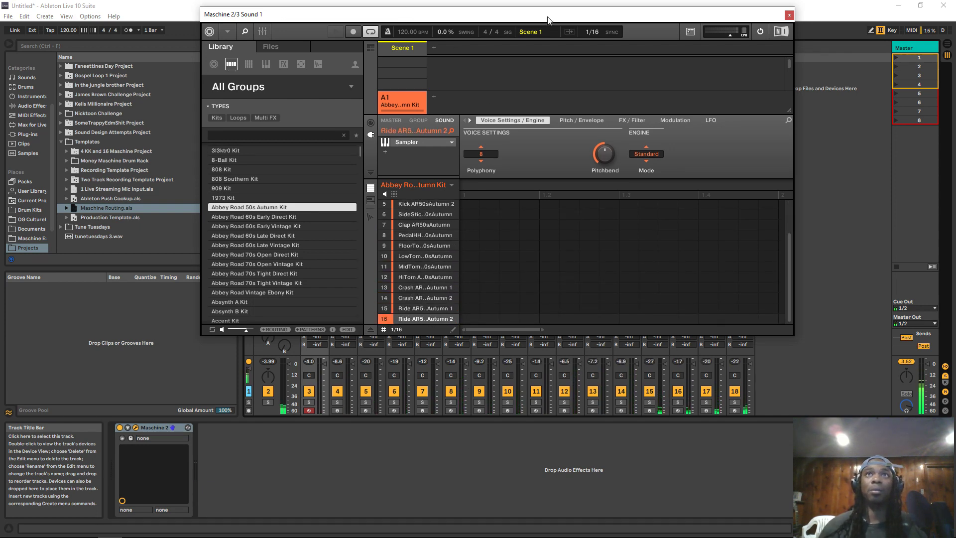
pyautogui.moveTo(548, 19); pyautogui.dragTo(546, 245)
pyautogui.hotkey('ctrl', 'alt', 'p')
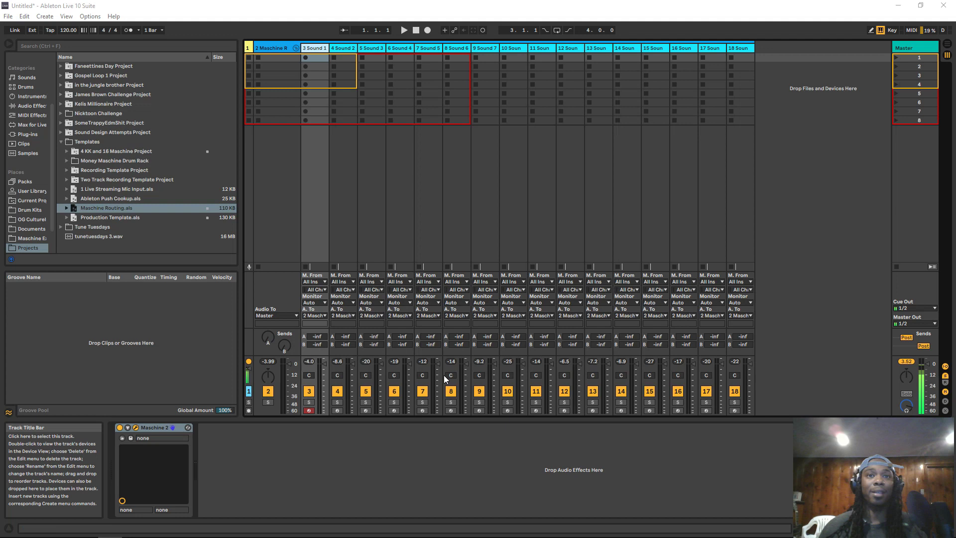
pyautogui.click(337, 410)
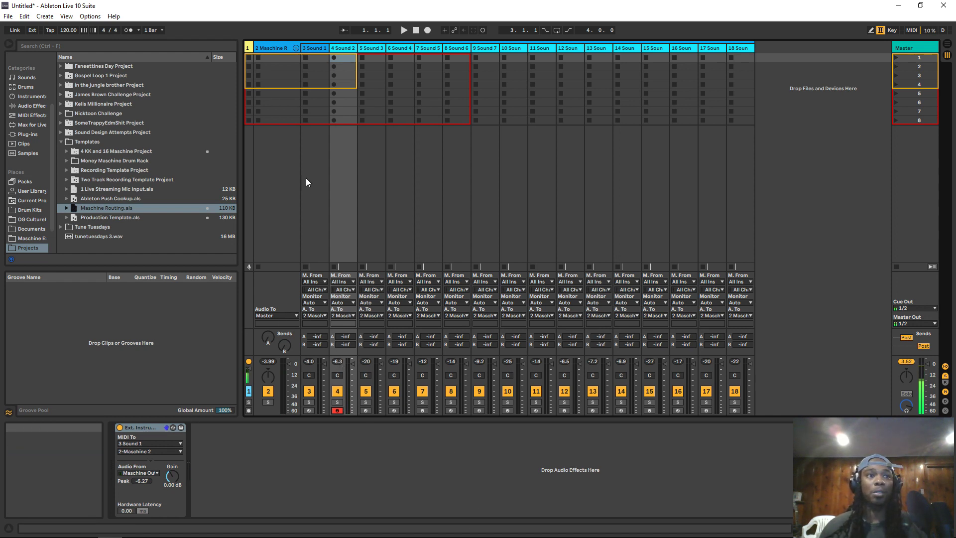
pyautogui.click(268, 48)
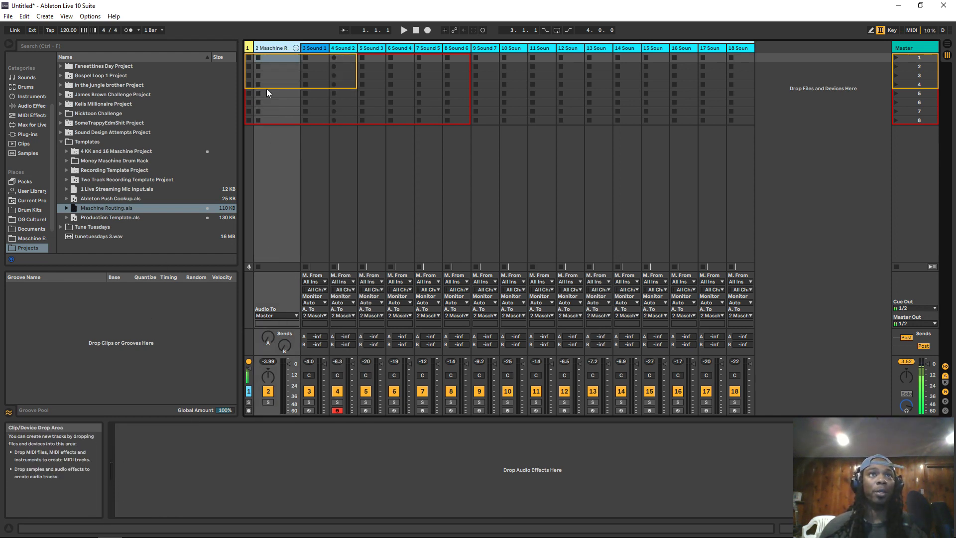
# - Record Maschine Pattern 1 on Sound 1 and drag it into the Session clip slots
pyautogui.press('Right')
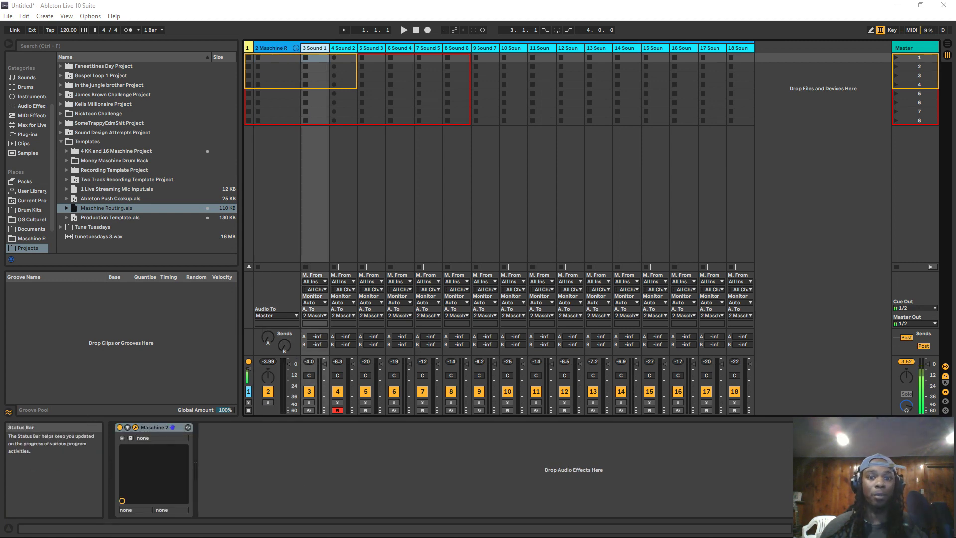
pyautogui.hotkey('ctrl', 'alt', 'p')
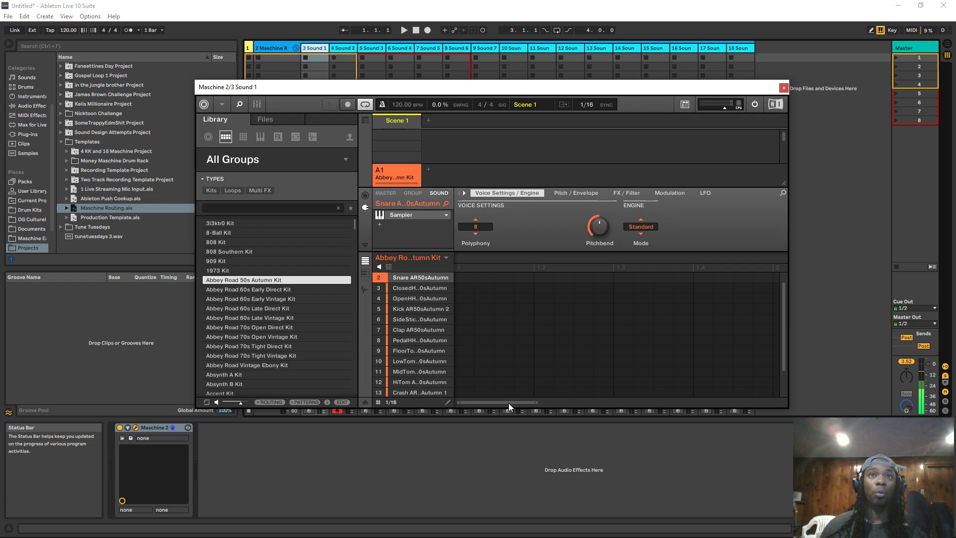
pyautogui.moveTo(509, 403)
pyautogui.mouseDown()
pyautogui.moveTo(509, 413)
pyautogui.moveTo(521, 395)
pyautogui.moveTo(520, 413)
pyautogui.mouseUp()
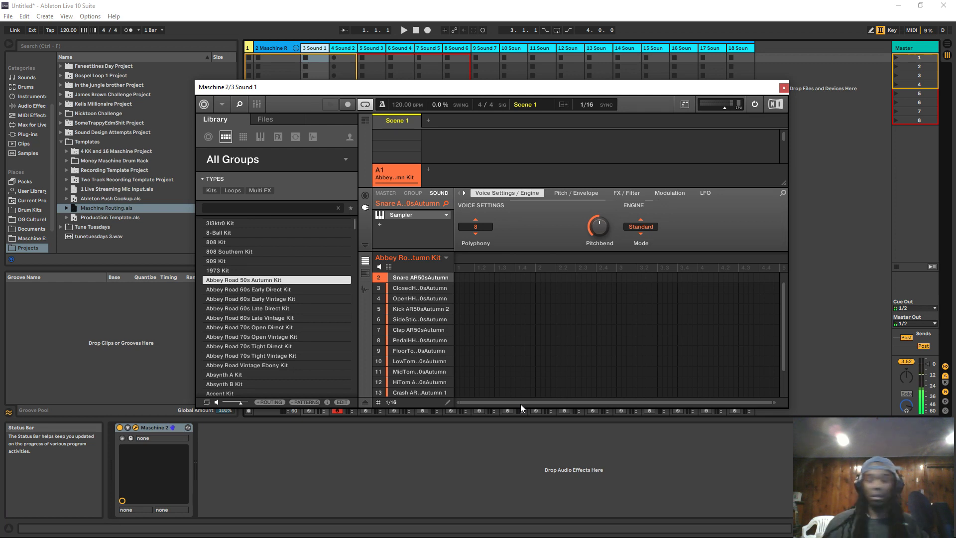
pyautogui.press('space')
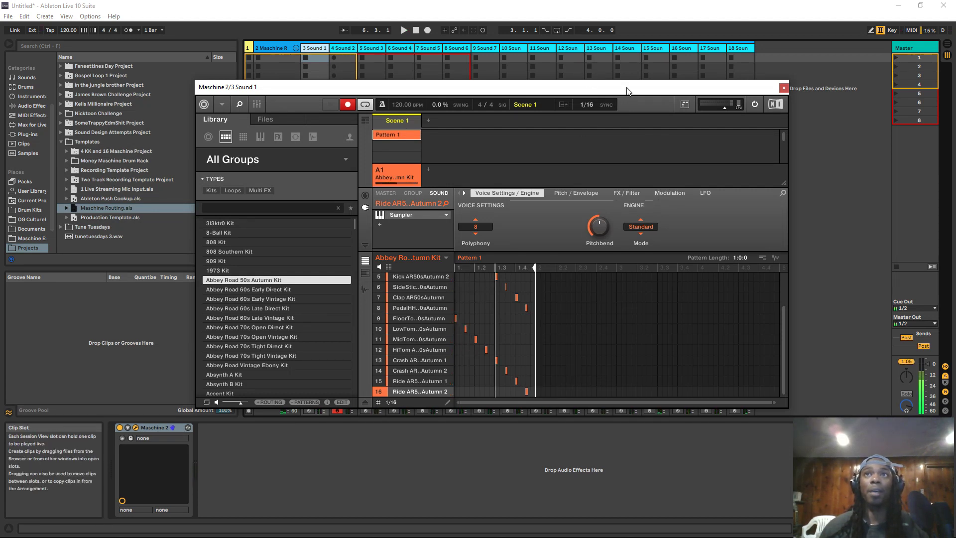
pyautogui.moveTo(628, 91); pyautogui.dragTo(585, 164)
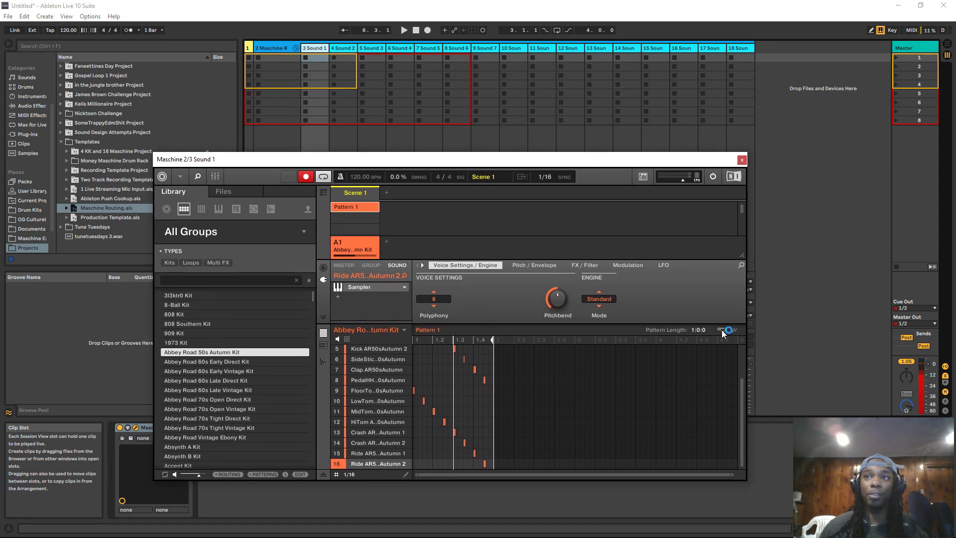
pyautogui.moveTo(721, 330); pyautogui.dragTo(320, 56)
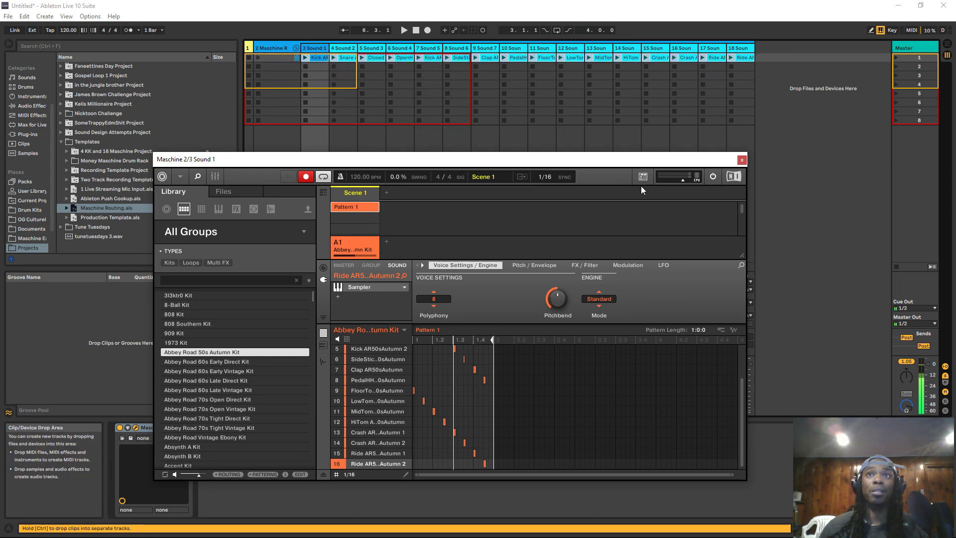
# - Clear Maschine's pattern, close the plug-in window, and launch Scene 1 to play the per-sound clips
pyautogui.click(356, 206)
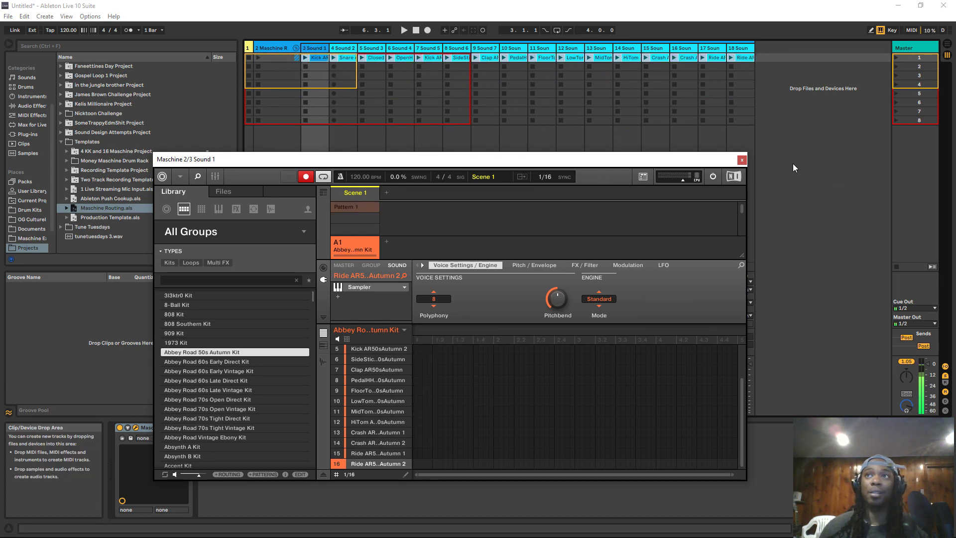
pyautogui.click(742, 160)
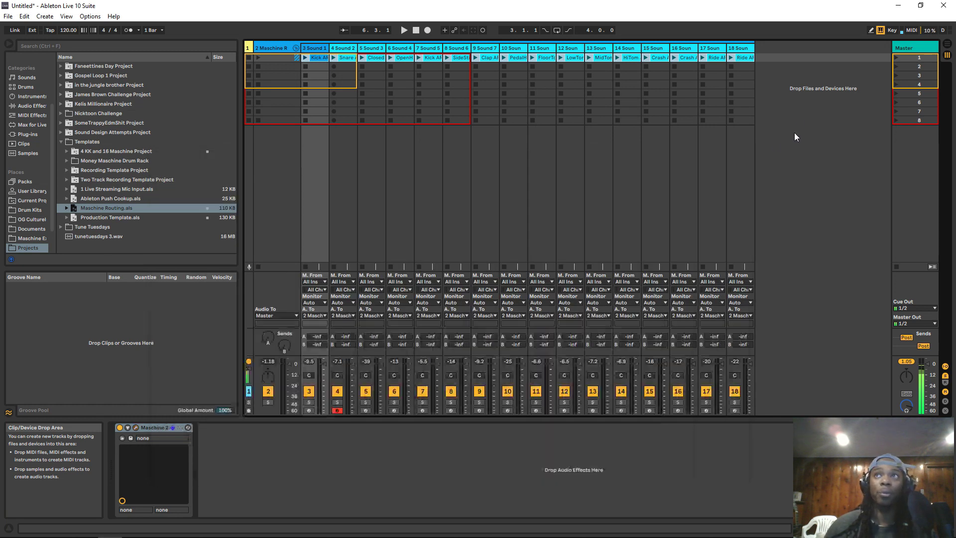
pyautogui.click(896, 59)
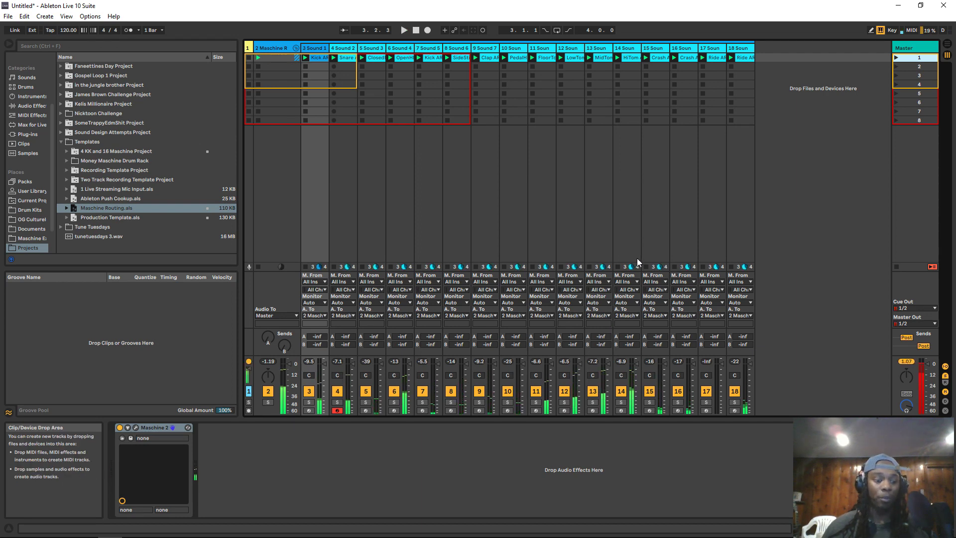
# - Switch to the Arrangement View showing the Maschine group and Sound tracks
pyautogui.press('Tab')
pyautogui.press('Tab')
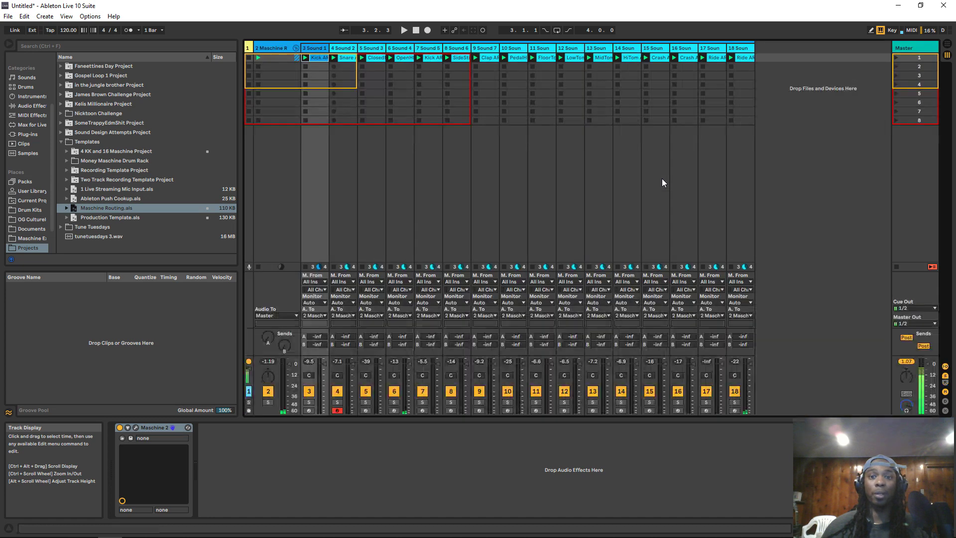
pyautogui.press('Tab')
pyautogui.scroll(3, 766, 107)
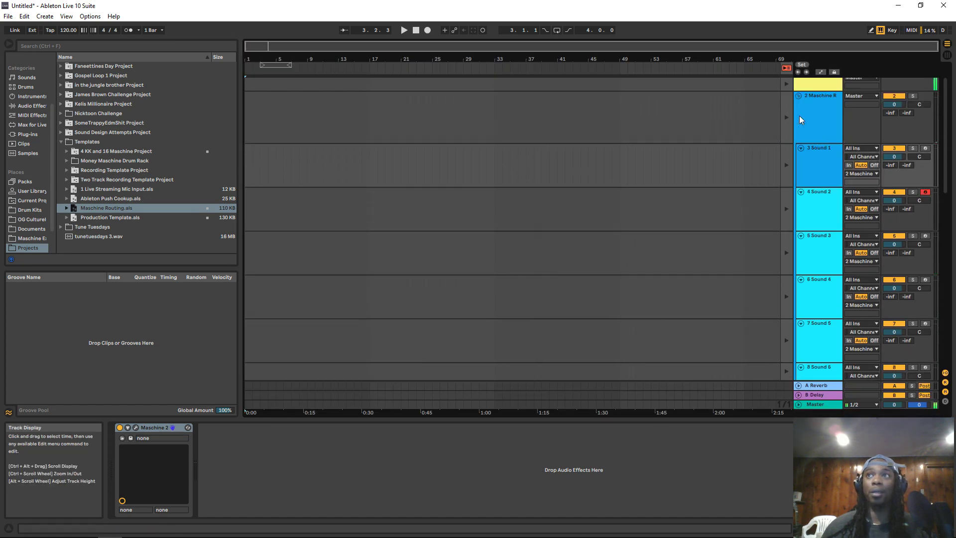
# - From the Maschine R track, drag the Maschine pattern into the Arrangement and import its tempo and time signature
pyautogui.click(810, 199)
pyautogui.press('Up')
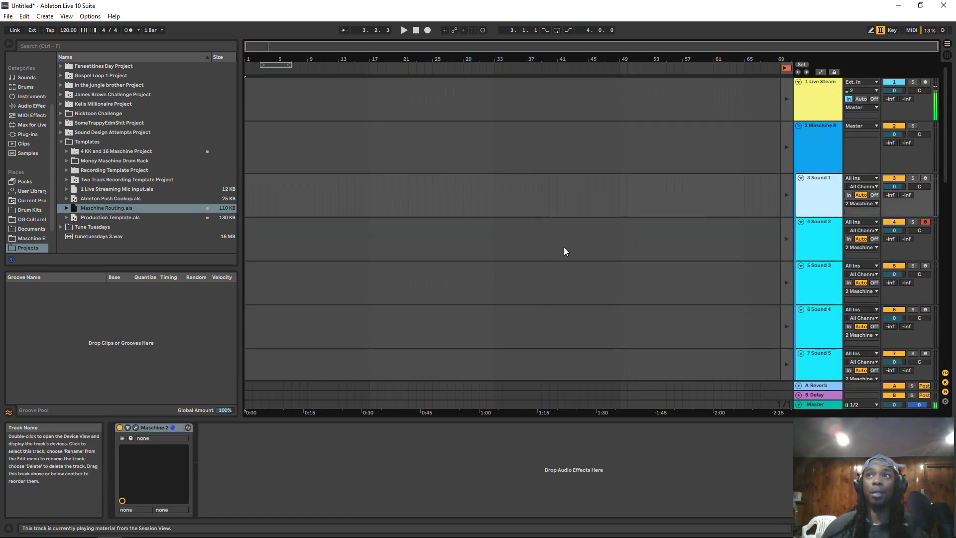
pyautogui.click(135, 427)
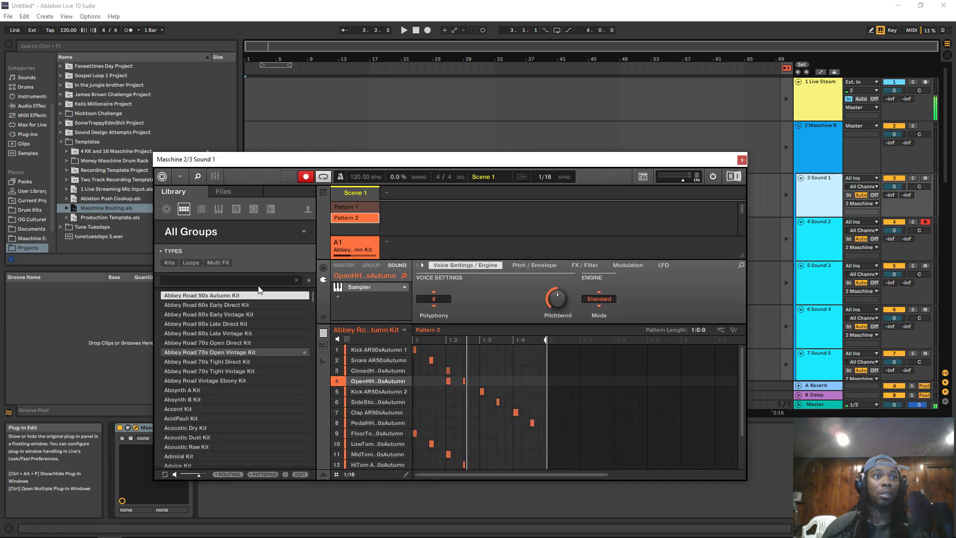
pyautogui.moveTo(440, 162); pyautogui.dragTo(340, 80)
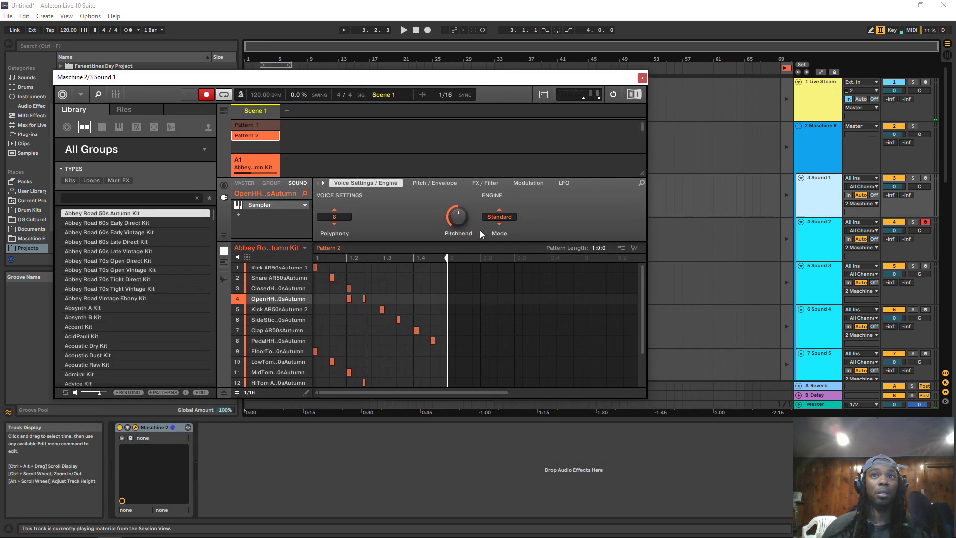
pyautogui.moveTo(522, 78); pyautogui.dragTo(436, 326)
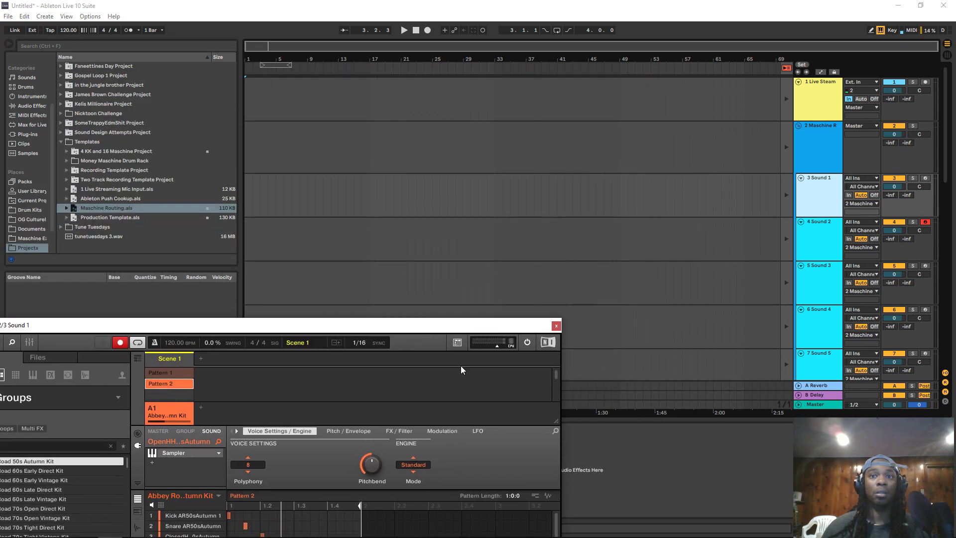
pyautogui.moveTo(536, 499)
pyautogui.mouseDown()
pyautogui.moveTo(563, 203)
pyautogui.moveTo(230, 174)
pyautogui.moveTo(247, 183)
pyautogui.mouseUp()
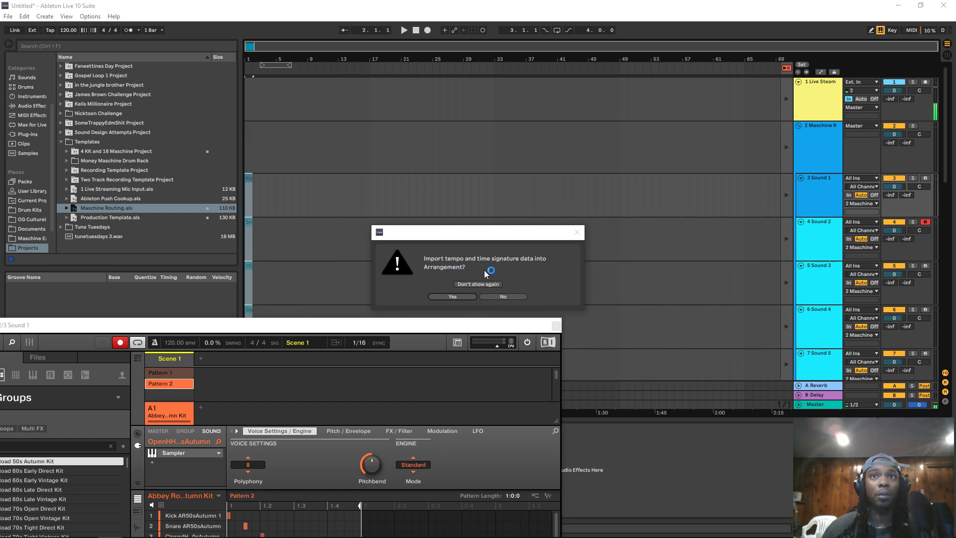
pyautogui.click(461, 297)
pyautogui.click(550, 327)
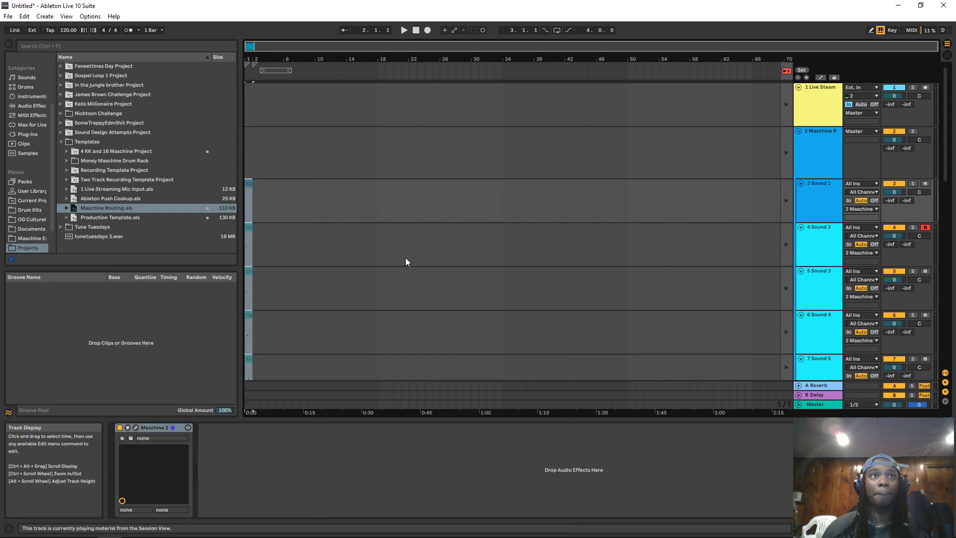
# - Select all the dropped clips and play them from the start, then stop playback
pyautogui.hotkey('ctrl', 'a')
pyautogui.press('space')
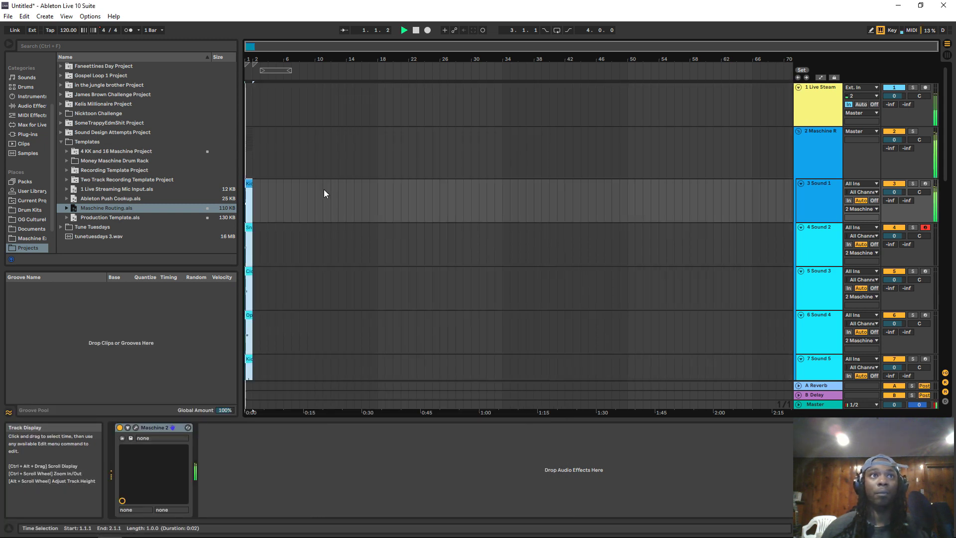
pyautogui.scroll(10, 252, 225)
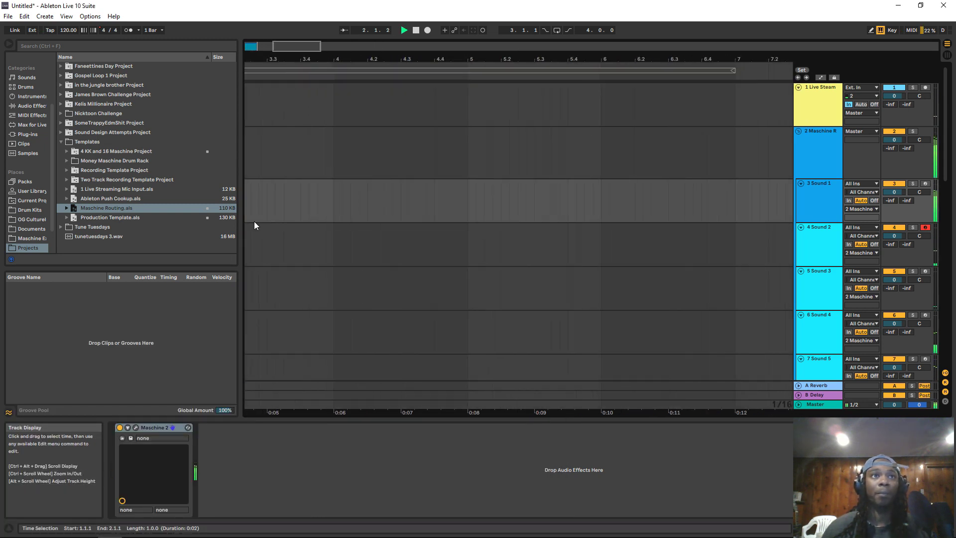
pyautogui.press('space')
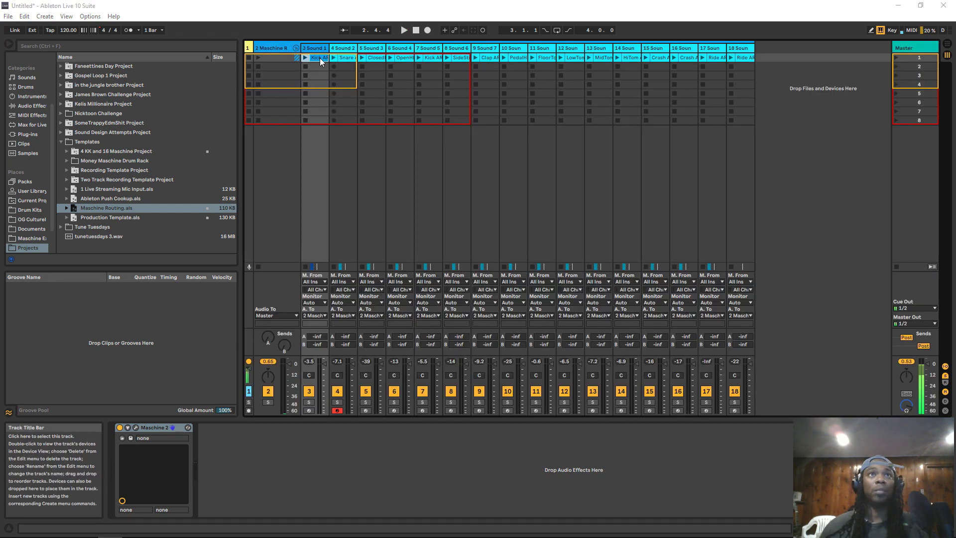
# - Return to Session View and bring up the Maschine plug-in window over it
pyautogui.press('Tab')
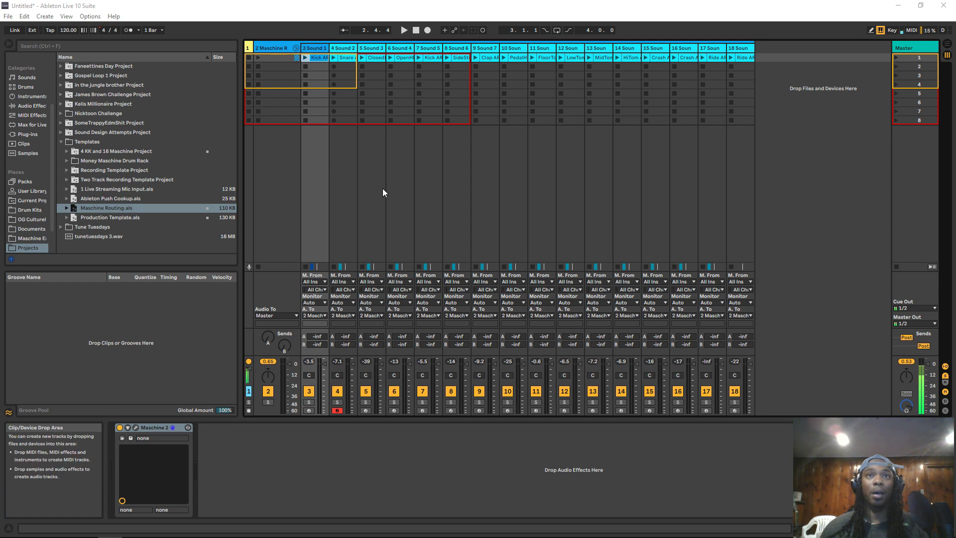
pyautogui.click(135, 427)
pyautogui.moveTo(365, 212); pyautogui.dragTo(516, 78)
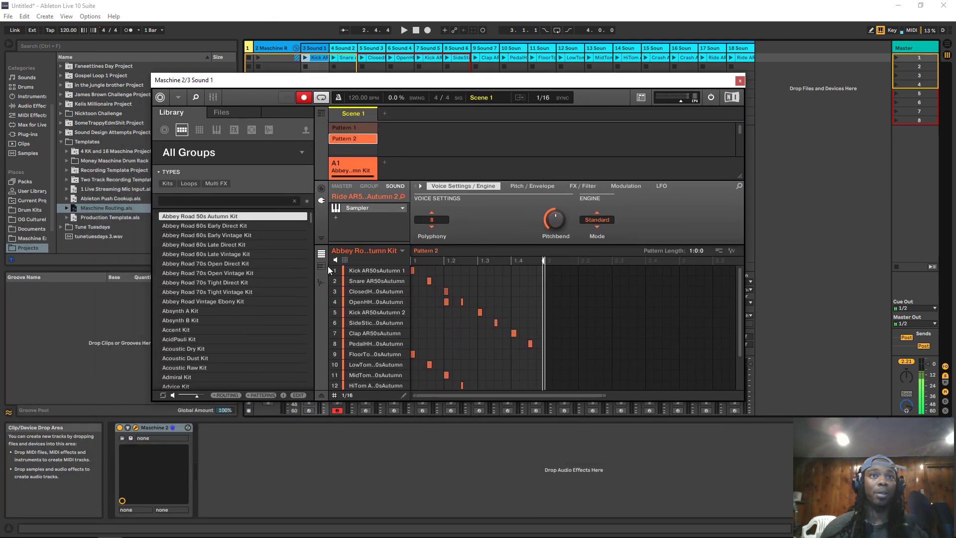
# - Select the Snare and Kick sounds and show the pattern editor in keyboard view
pyautogui.click(362, 277)
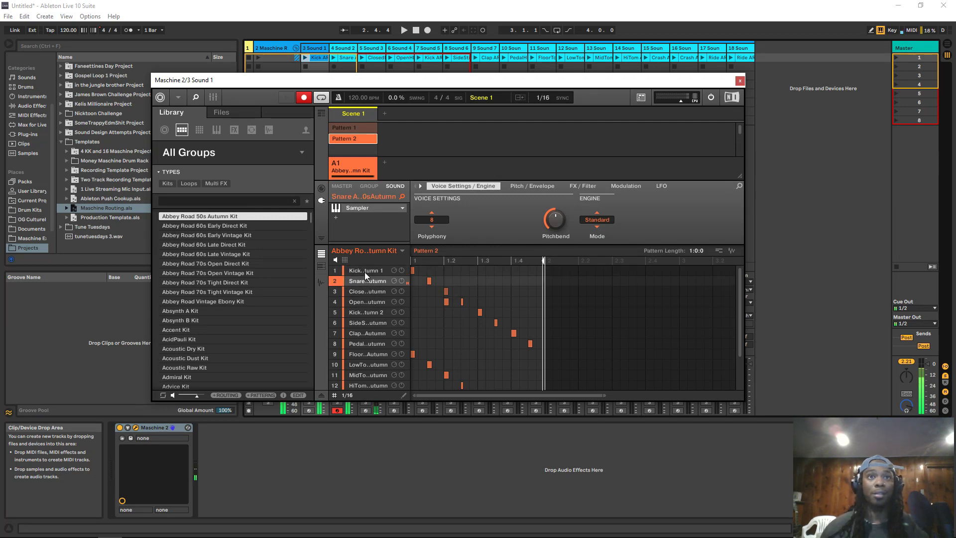
pyautogui.click(365, 271)
pyautogui.click(322, 266)
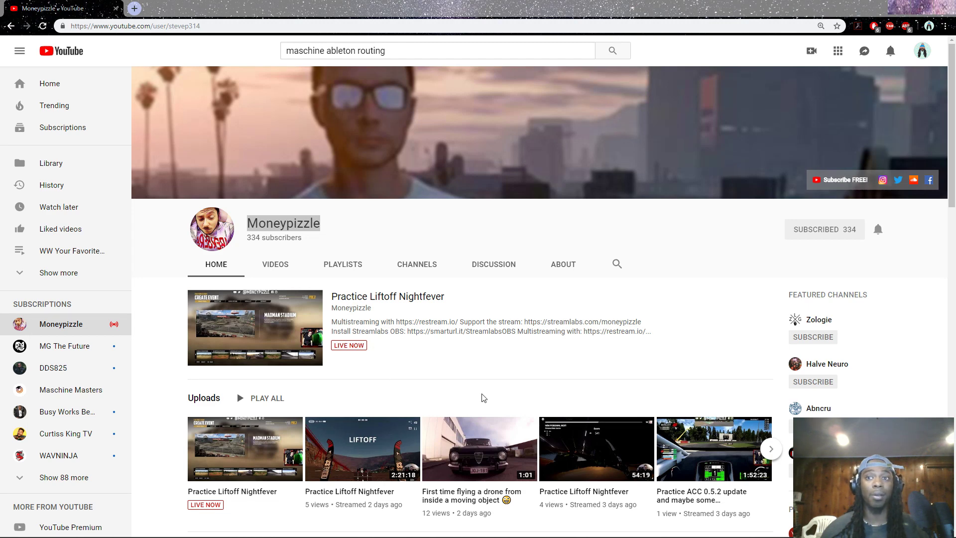
pyautogui.scroll(-3, 470, 406)
pyautogui.scroll(1, 428, 405)
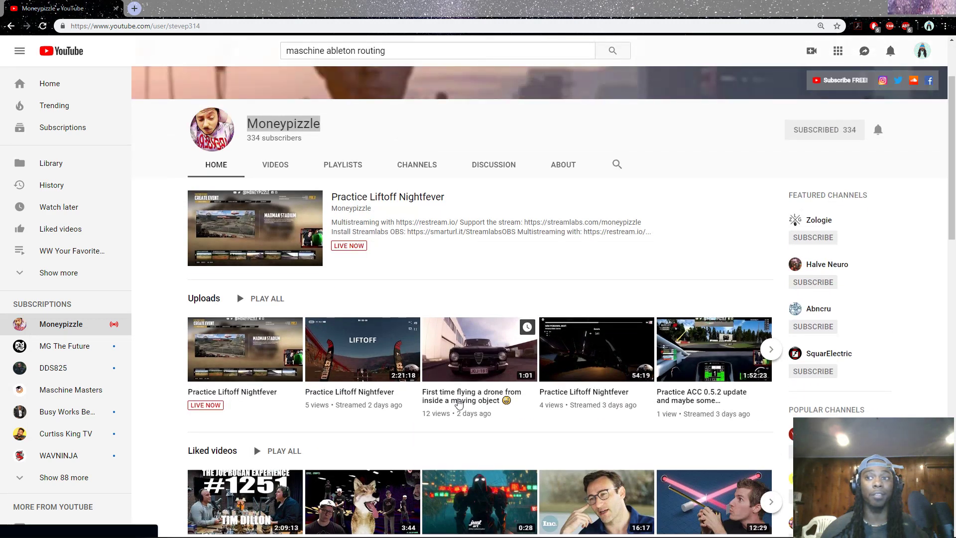
pyautogui.scroll(2, 458, 402)
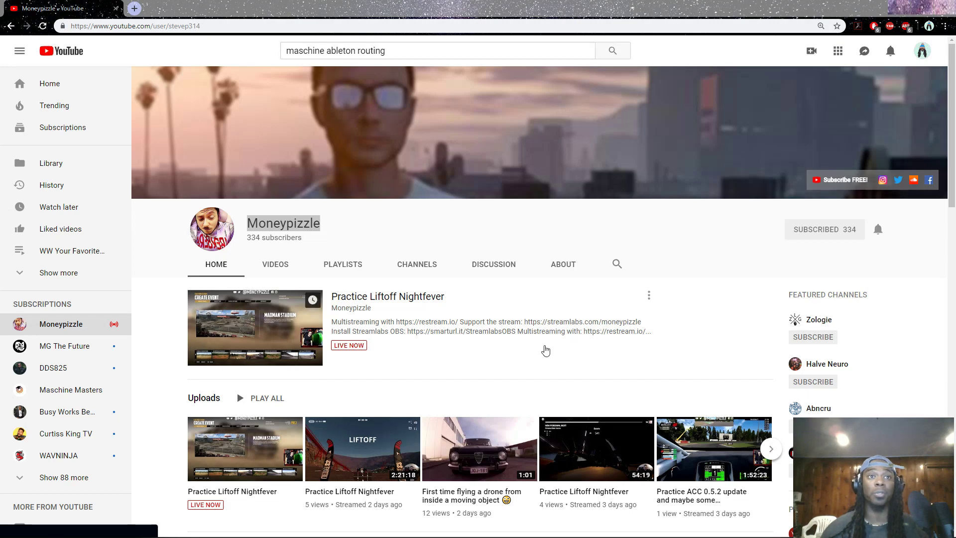